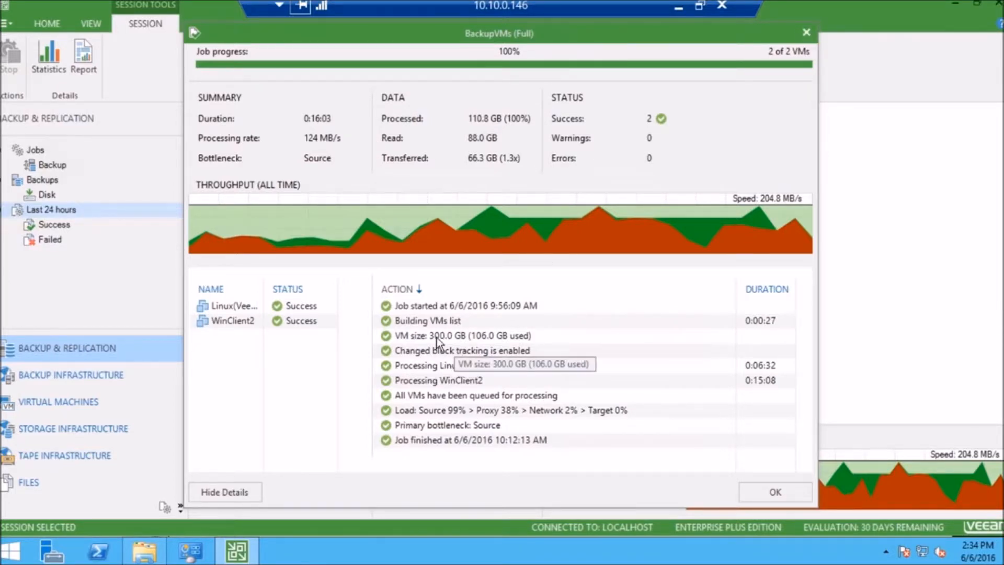
# Review the server and repository settings of the Cloudian HyperStore Connect backup repository, exiting without applying changes
pyautogui.click(810, 33)
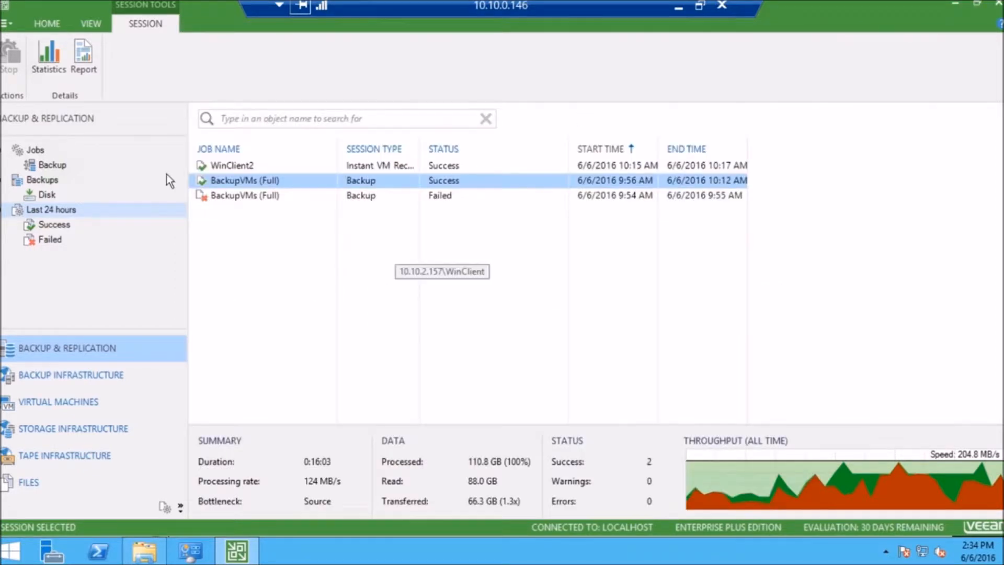
pyautogui.click(122, 374)
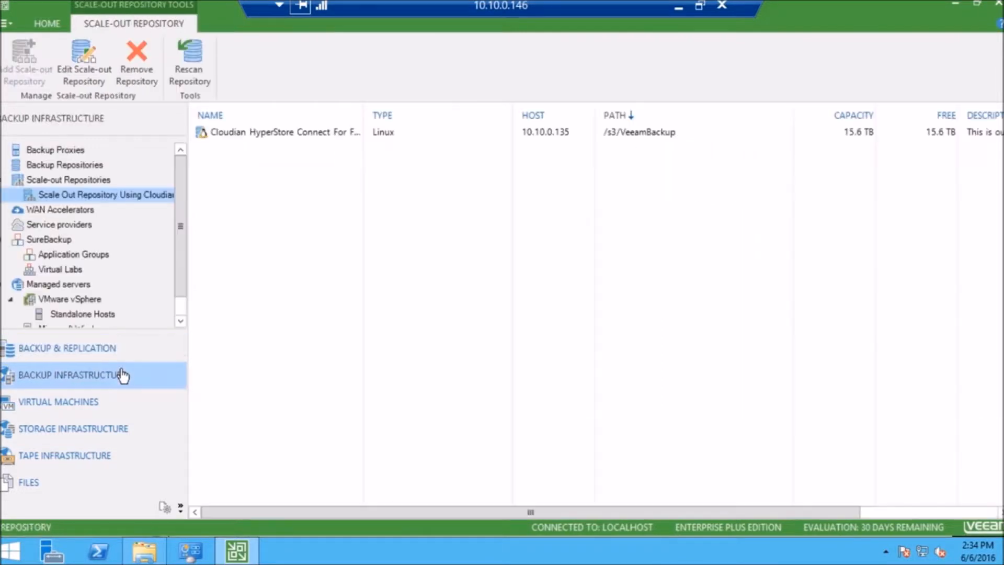
pyautogui.click(94, 164)
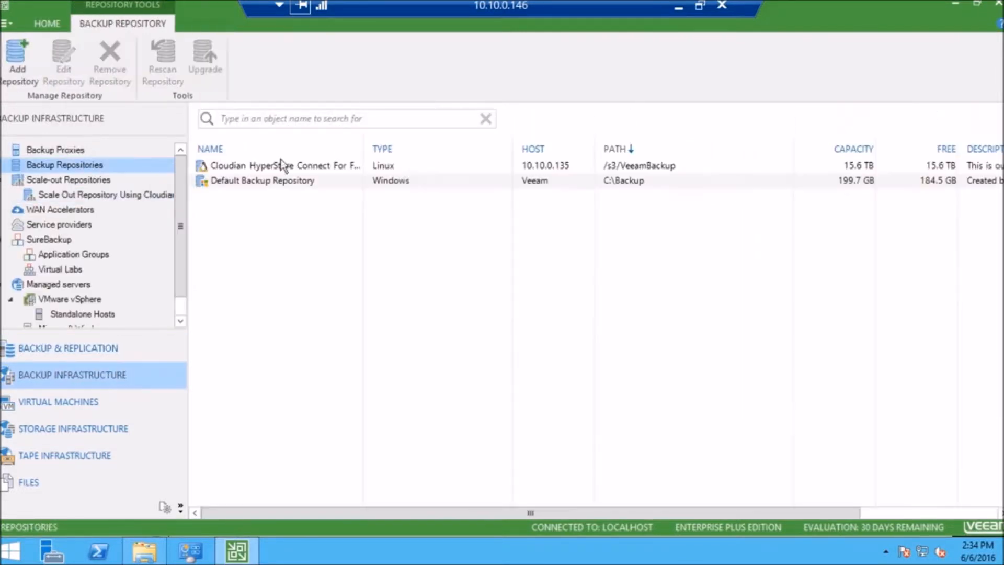
pyautogui.click(319, 165)
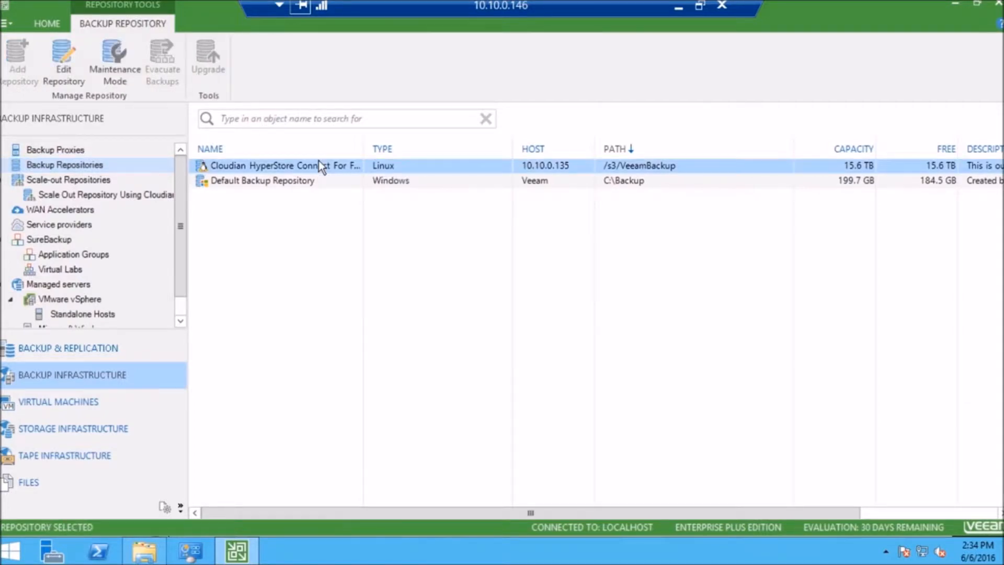
pyautogui.rightClick(318, 161)
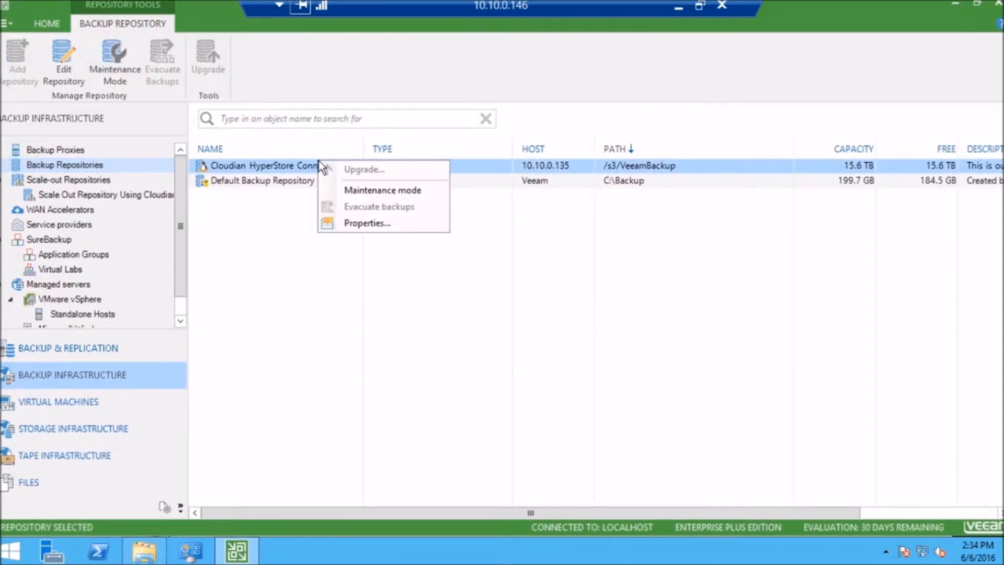
pyautogui.click(360, 224)
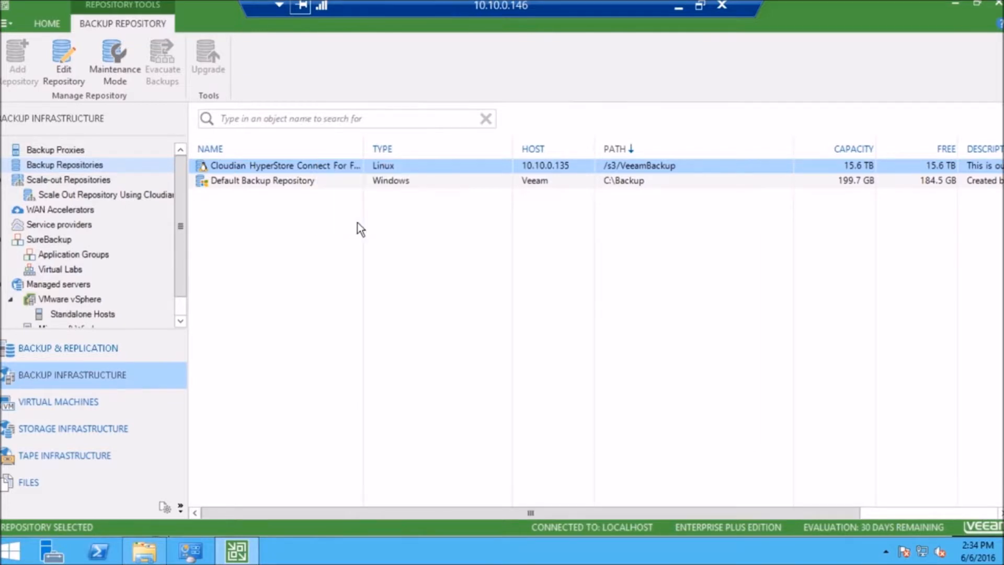
pyautogui.click(282, 214)
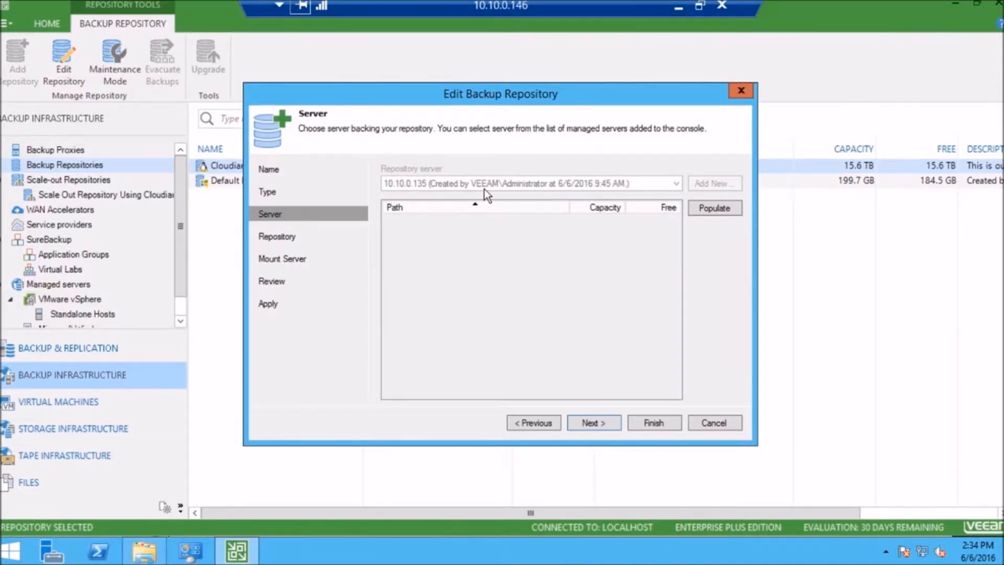
pyautogui.click(289, 239)
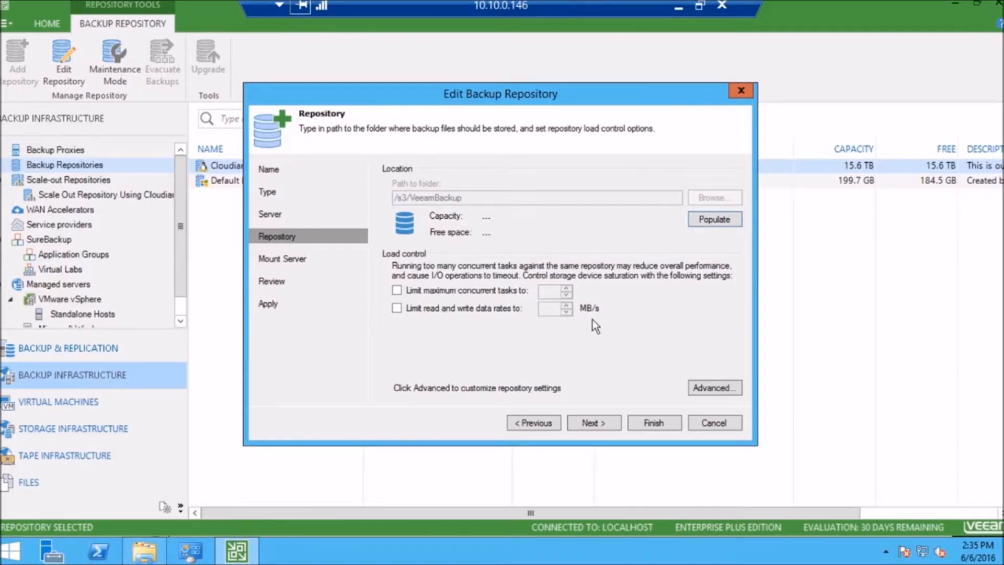
pyautogui.click(710, 421)
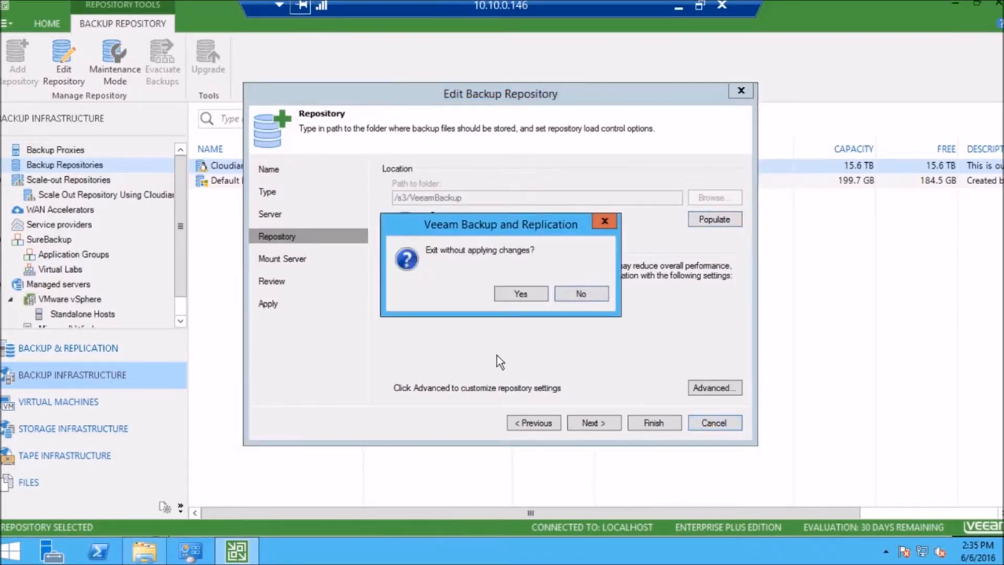
pyautogui.click(520, 294)
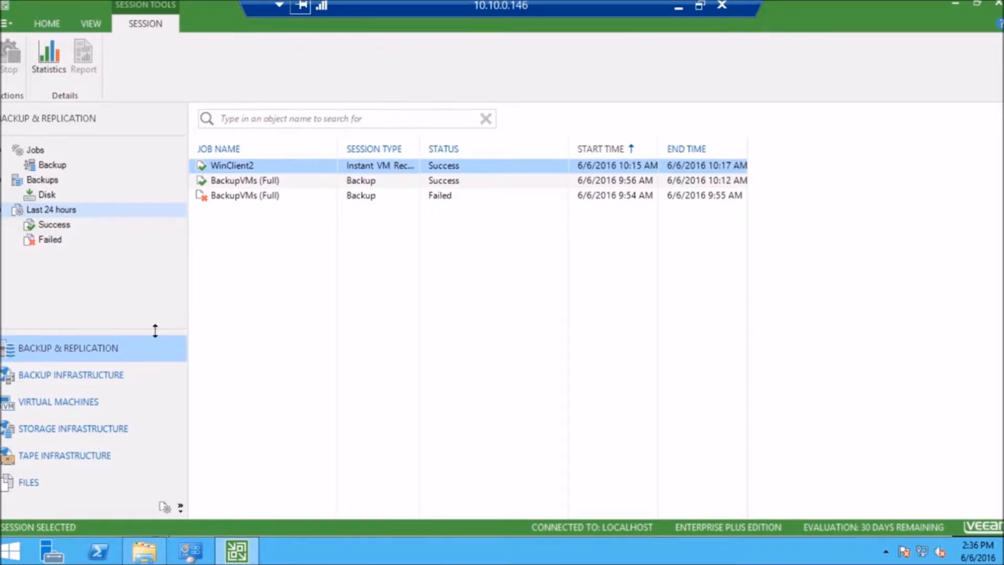
# Start an Instant VM Recovery of WinClient2 from the BackupVMs disk backup
pyautogui.click(91, 407)
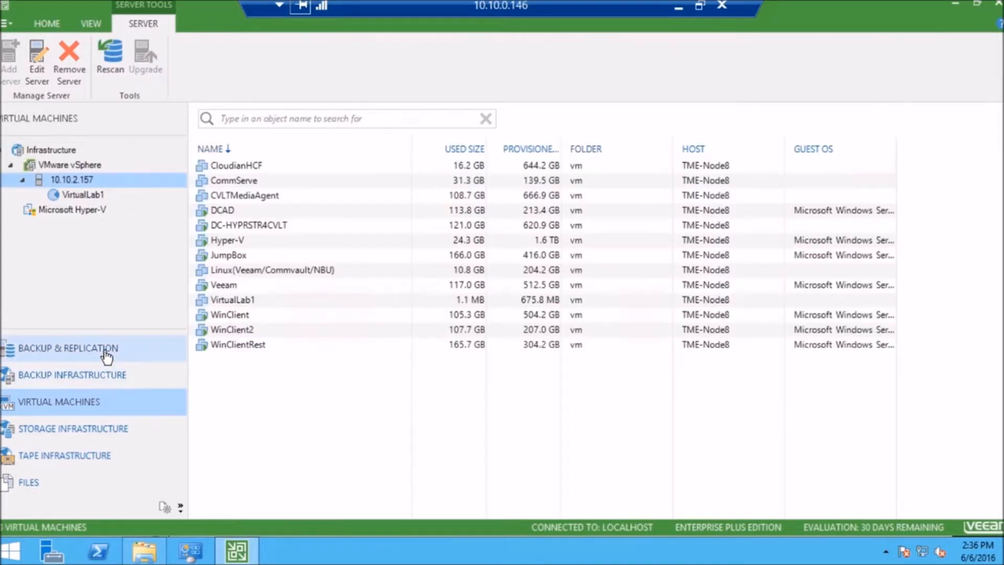
pyautogui.click(105, 350)
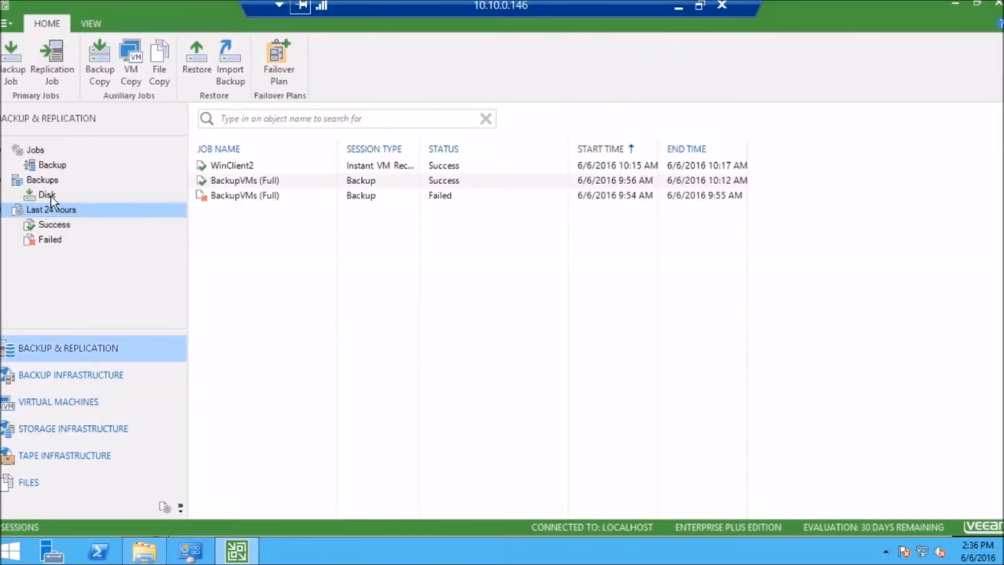
pyautogui.click(46, 195)
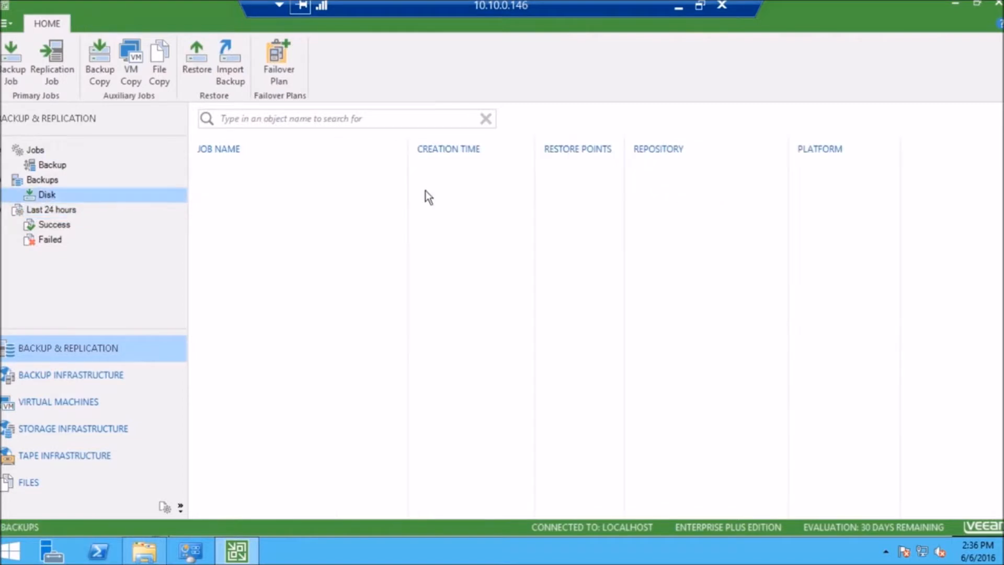
pyautogui.doubleClick(265, 167)
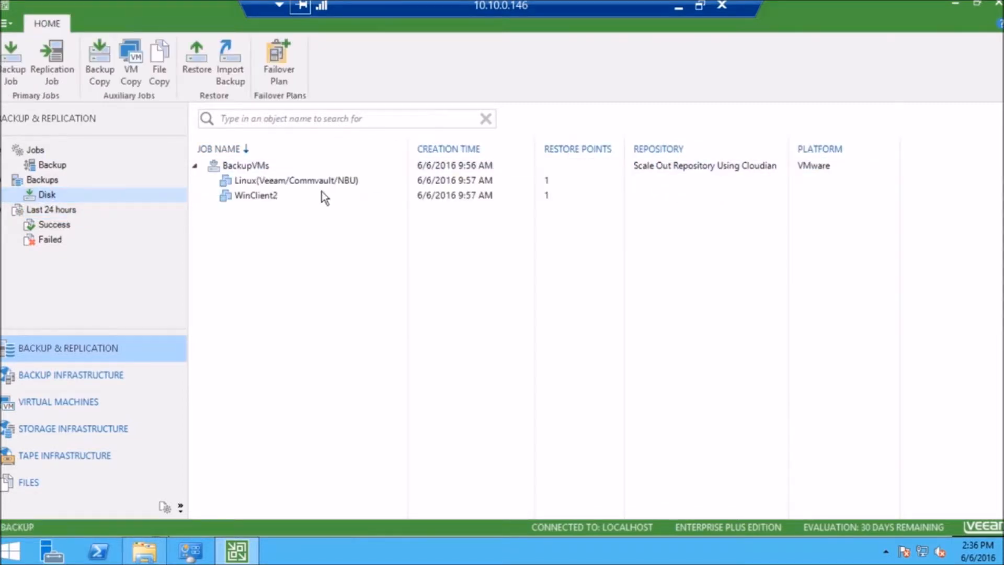
pyautogui.click(269, 197)
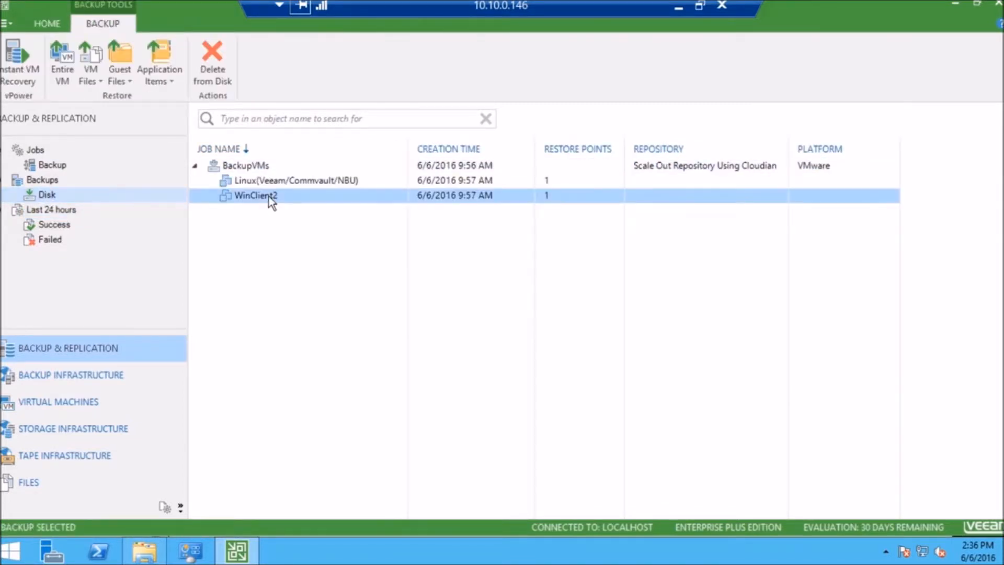
pyautogui.rightClick(269, 196)
pyautogui.click(328, 202)
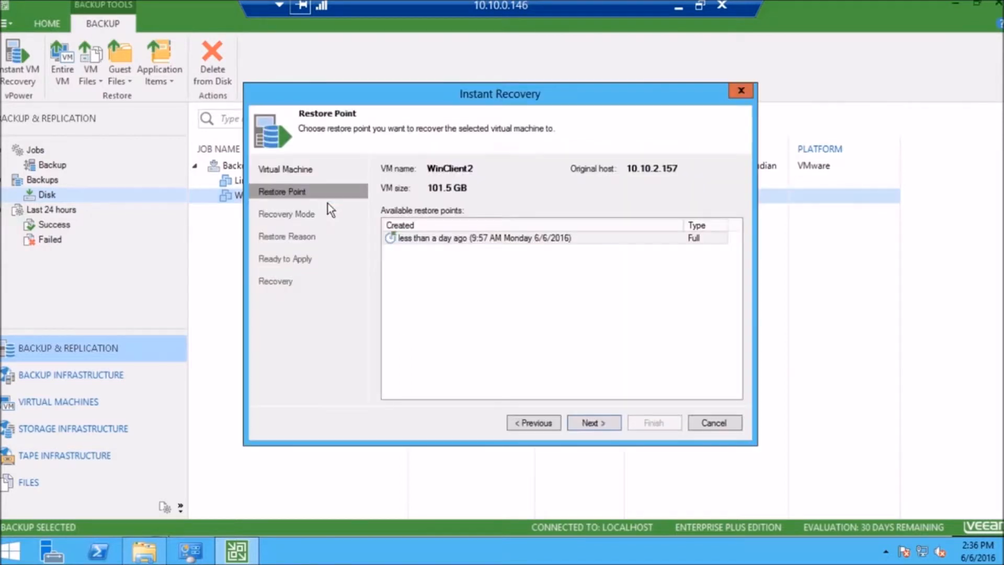
# Keep the offered restore point, choose restoring to a new location or with different settings, and name the restored VM WinClient2_3
pyautogui.click(586, 421)
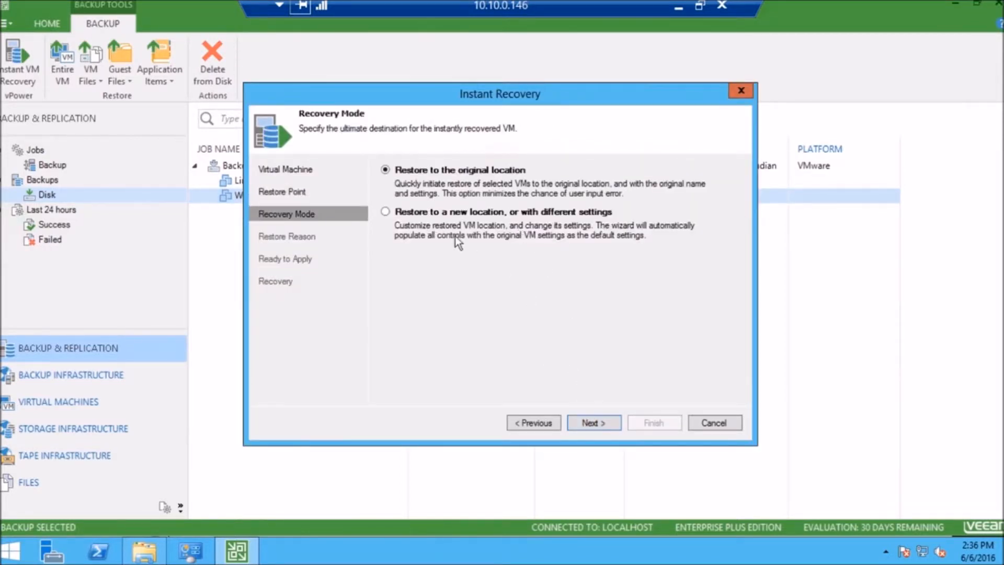
pyautogui.click(393, 214)
pyautogui.click(581, 421)
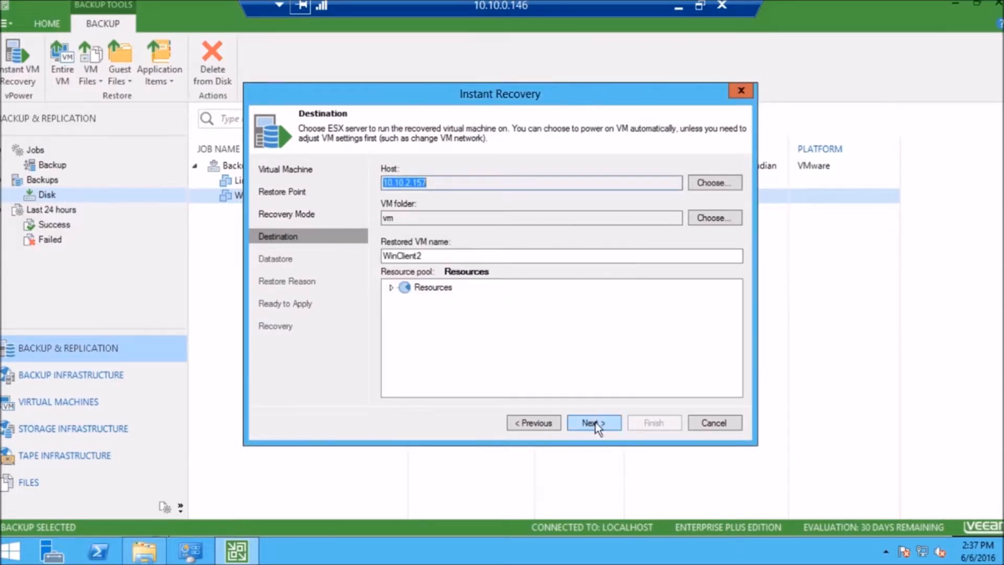
pyautogui.click(484, 257)
pyautogui.write('_3')
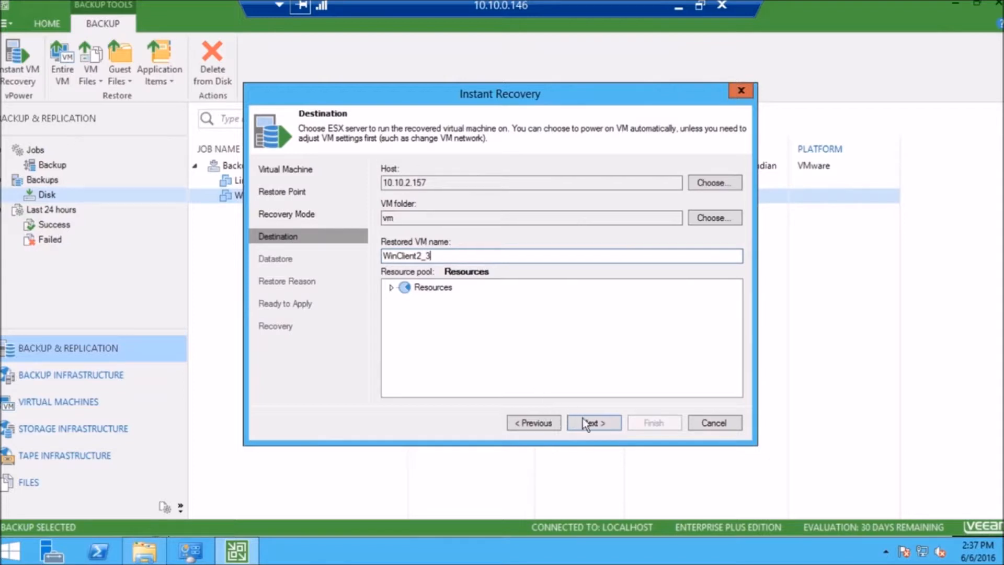
pyautogui.click(585, 423)
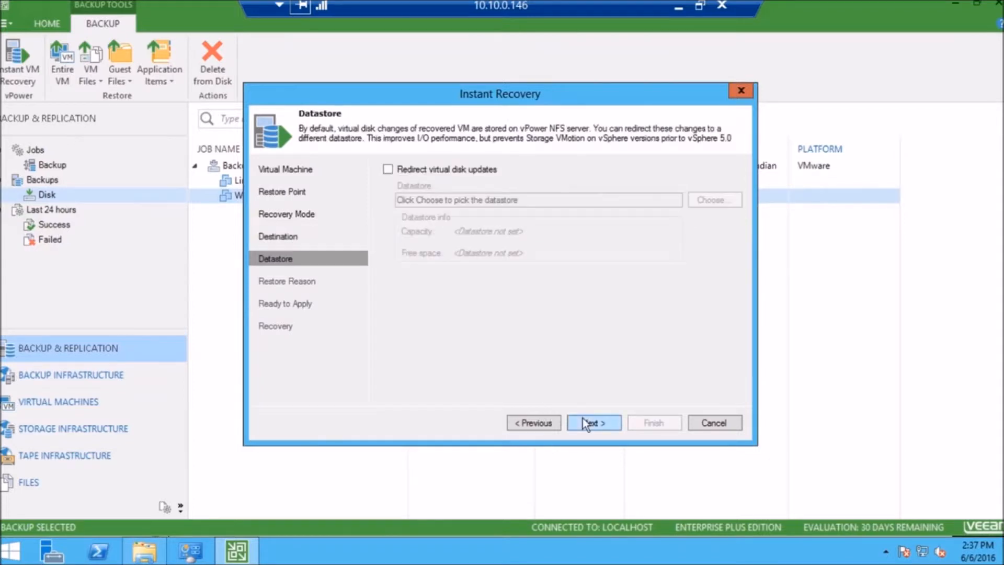
# Redirect virtual disk updates to datastore DS2 on host 10.10.2.157
pyautogui.click(448, 169)
pyautogui.click(711, 201)
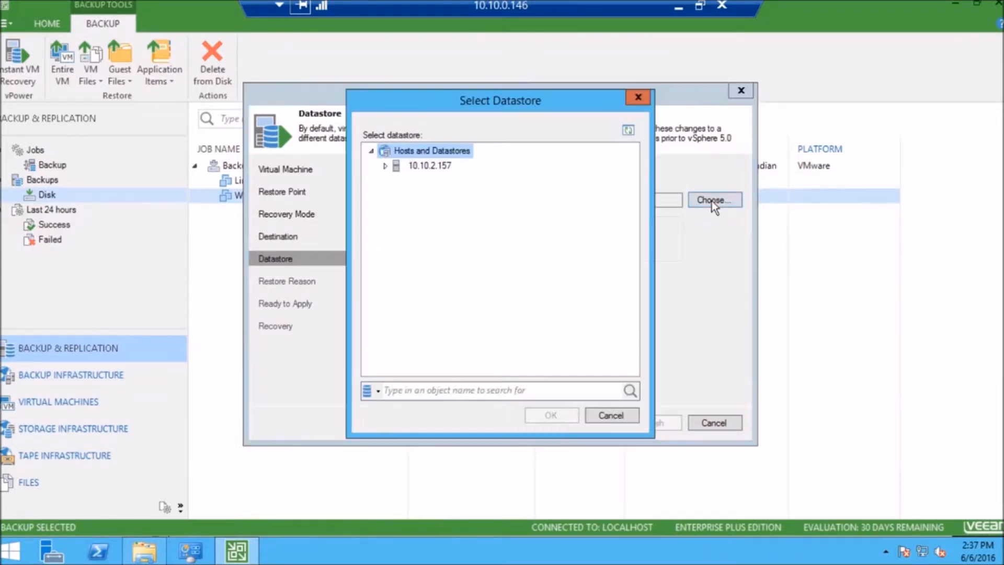
pyautogui.doubleClick(436, 165)
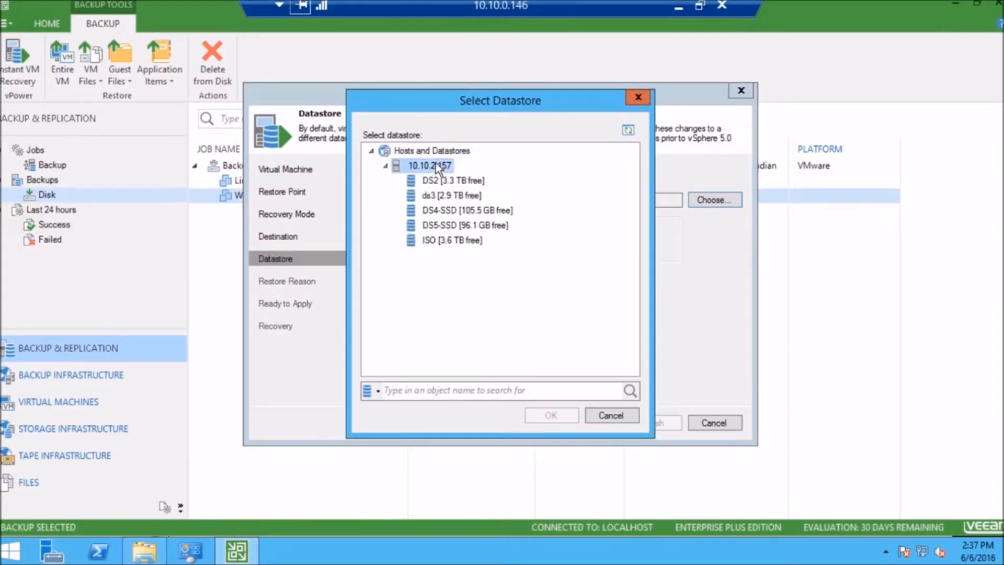
pyautogui.click(478, 180)
pyautogui.click(541, 414)
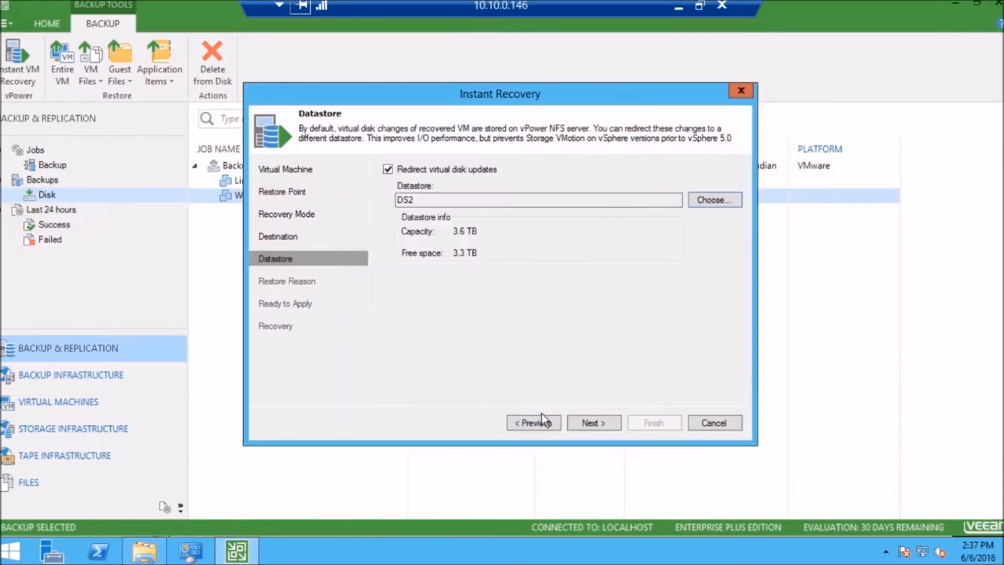
pyautogui.click(587, 422)
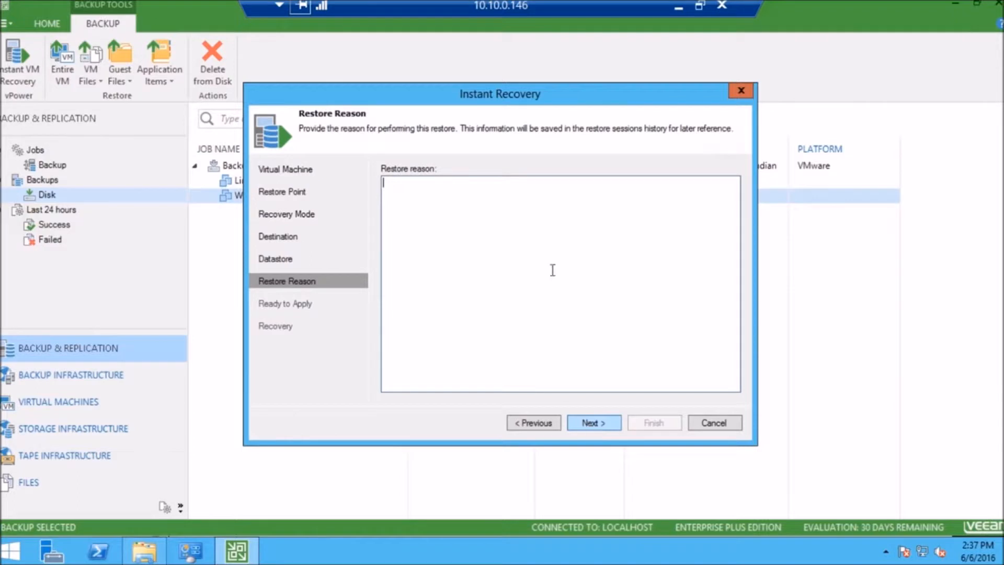
# Enter the restore reason "Instant Recovery of aVM from Cloudian HyperStore via HyperStore Connect for Files"
pyautogui.write('Instant Recovery of aVM fr')
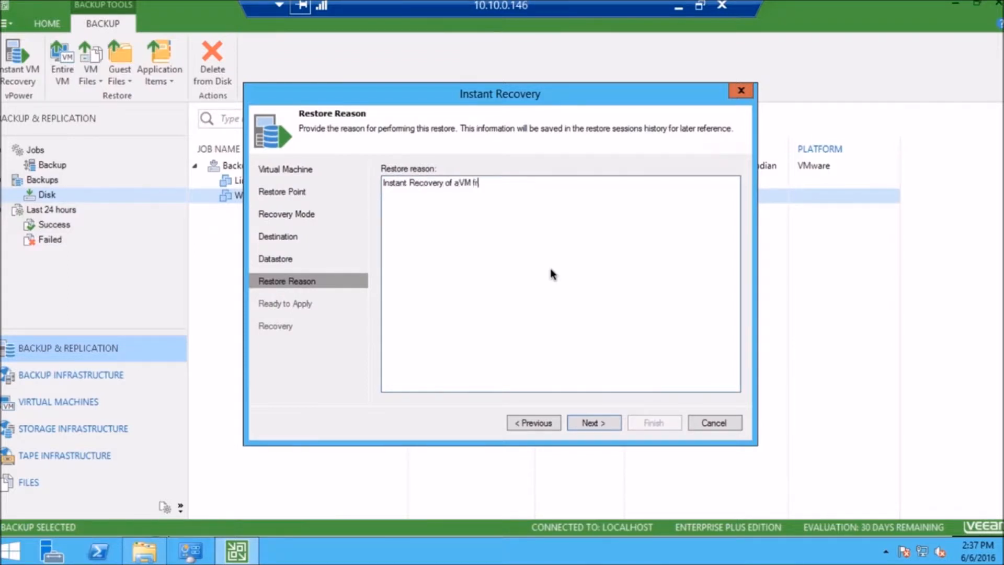
pyautogui.write('om Cloudian HyperStore via ')
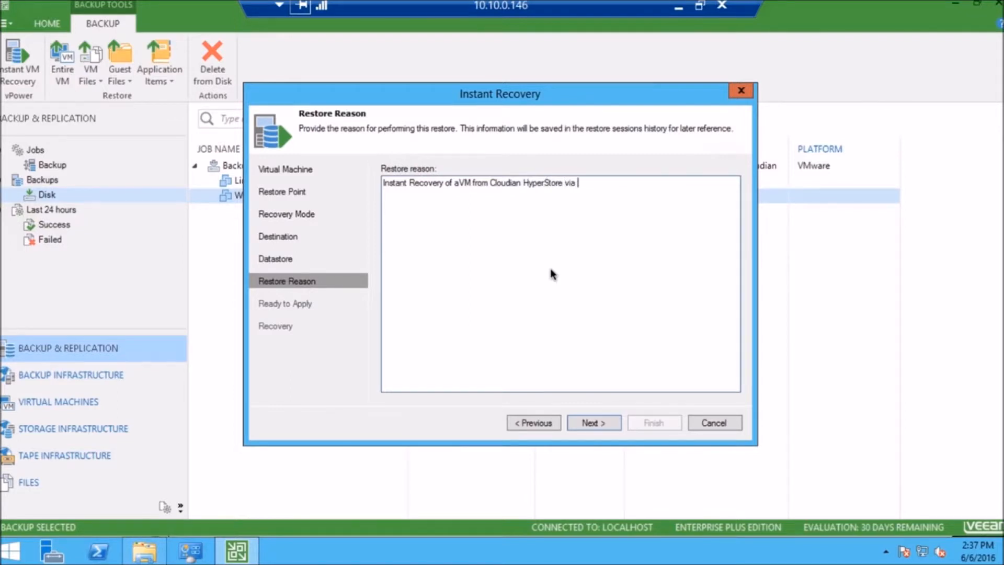
pyautogui.write('HyperStore Co')
pyautogui.write('nect')
pyautogui.press('BackSpace')
pyautogui.press('BackSpace')
pyautogui.write('t for')
pyautogui.press('BackSpace')
pyautogui.press('BackSpace')
pyautogui.press('BackSpace')
pyautogui.press('BackSpace')
pyautogui.press('BackSpace')
pyautogui.press('BackSpace')
pyautogui.press('BackSpace')
pyautogui.press('BackSpace')
pyautogui.press('BackSpace')
pyautogui.write('nec')
pyautogui.press('BackSpace')
pyautogui.press('BackSpace')
pyautogui.write('nect for Files')
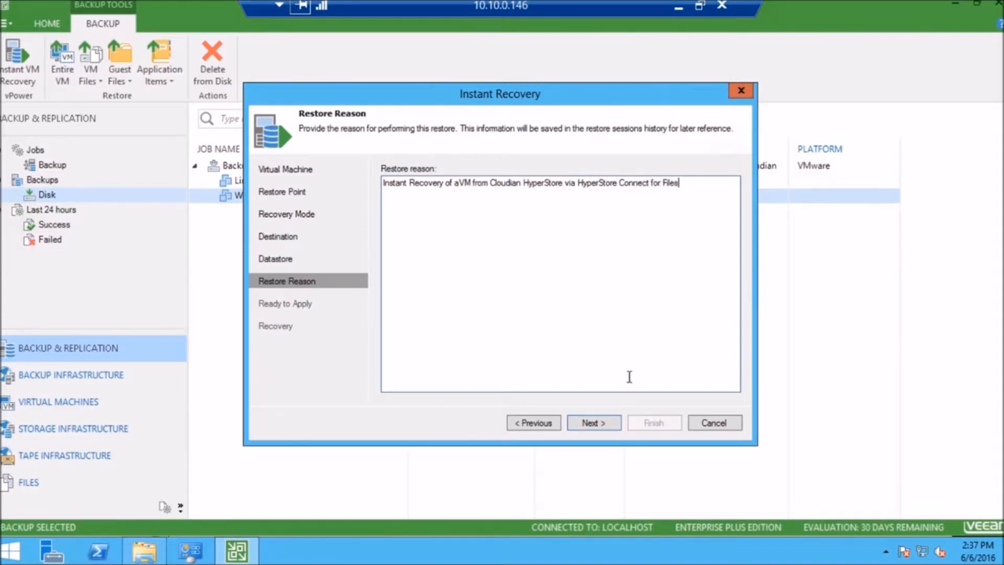
# Enable automatic power-on of the VM in the final recovery settings and launch the instant recovery
pyautogui.click(595, 422)
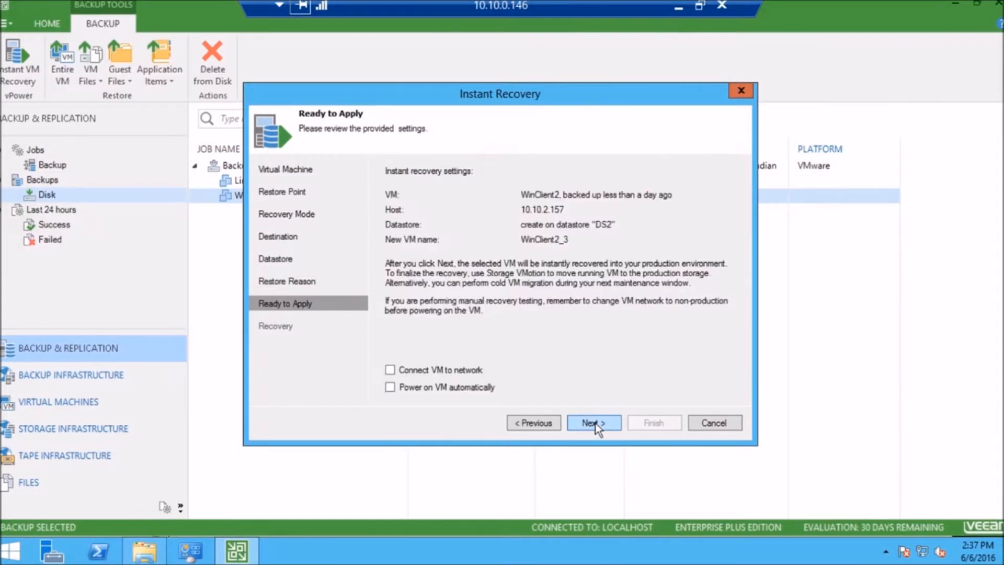
pyautogui.click(478, 388)
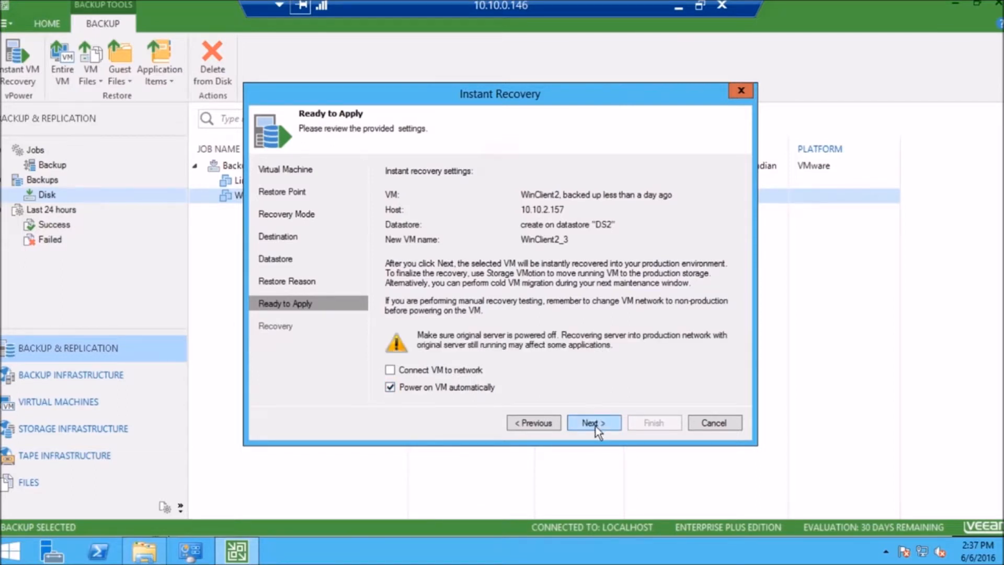
pyautogui.click(595, 425)
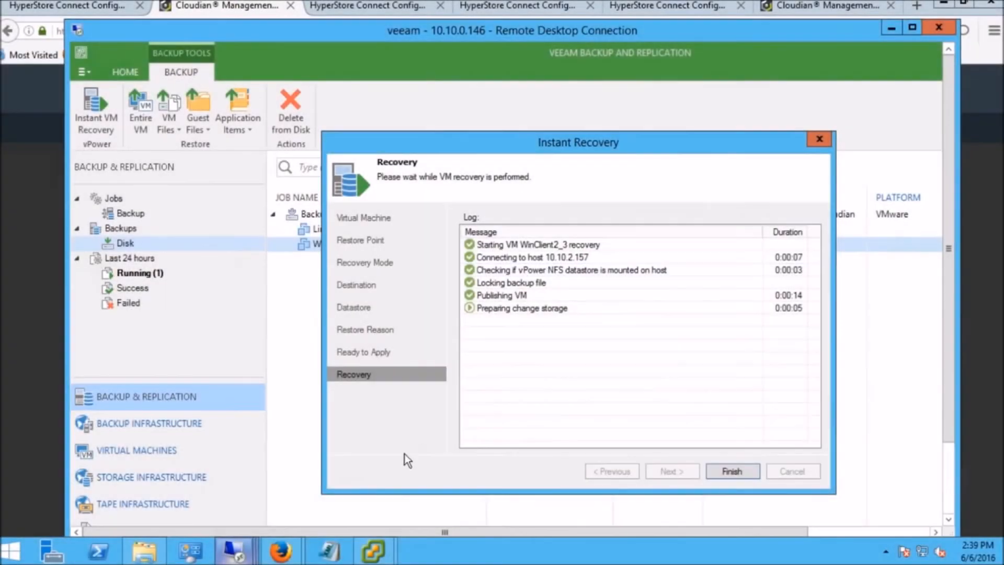
# Switch to the vSphere Client for 10.10.2.157, check WinClient2_3 and its recent tasks, and return to the recovery log
pyautogui.moveTo(375, 557)
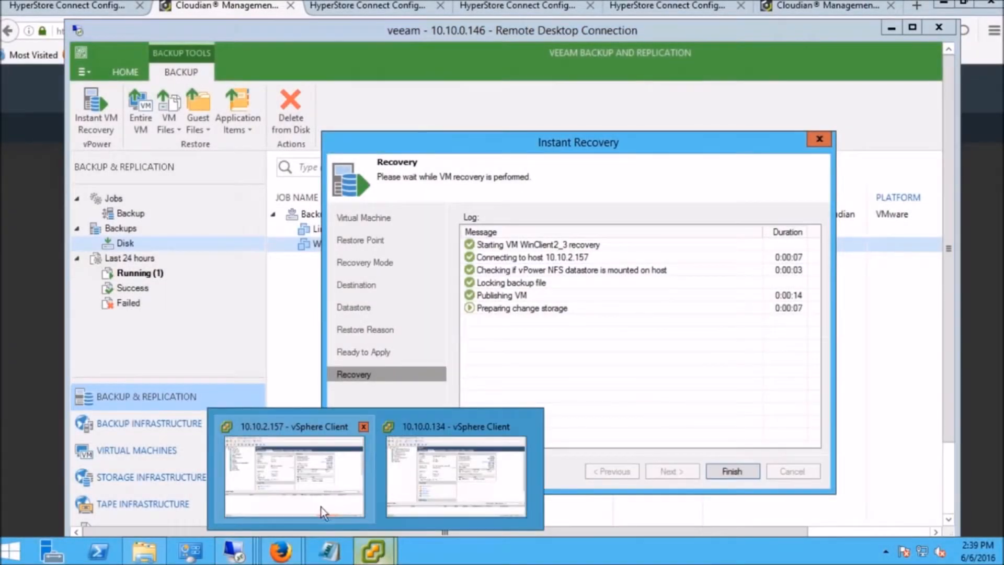
pyautogui.click(321, 489)
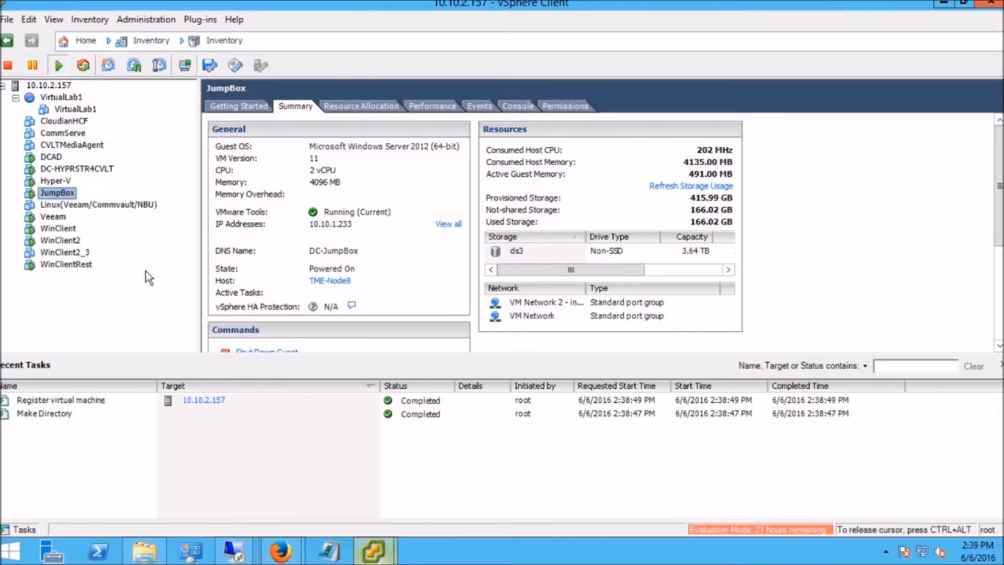
pyautogui.click(83, 252)
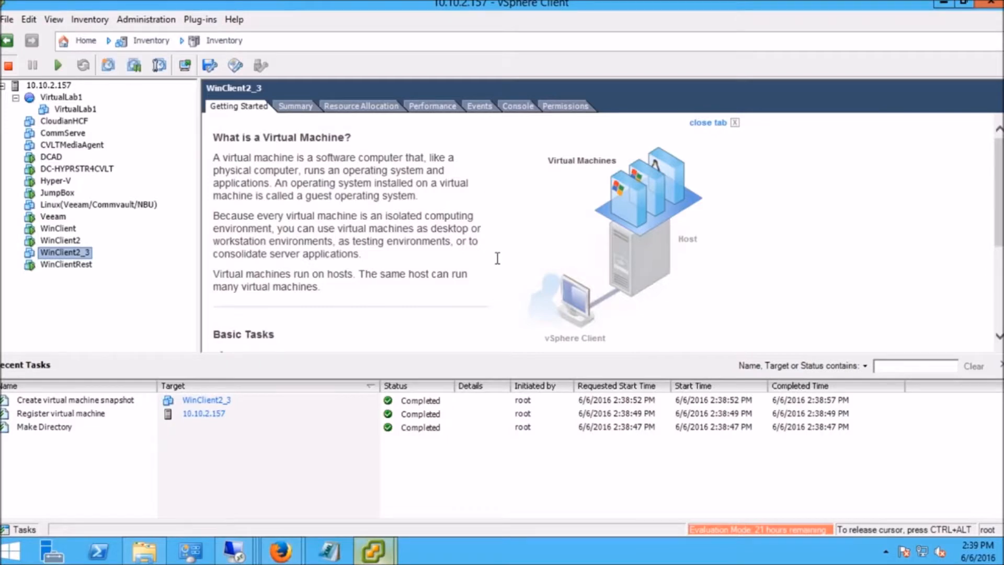
pyautogui.hotkey('ctrl', 'b')
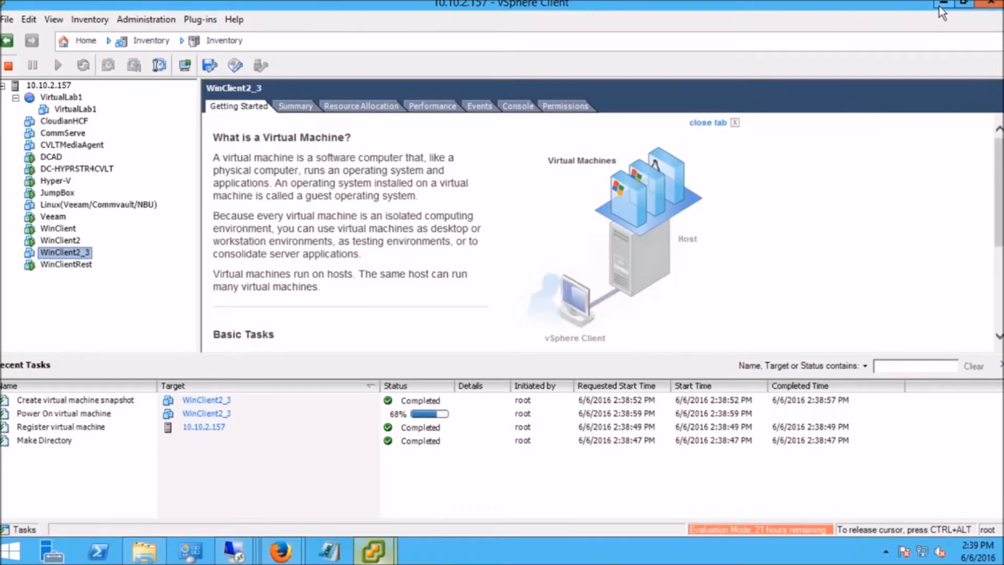
pyautogui.click(939, 5)
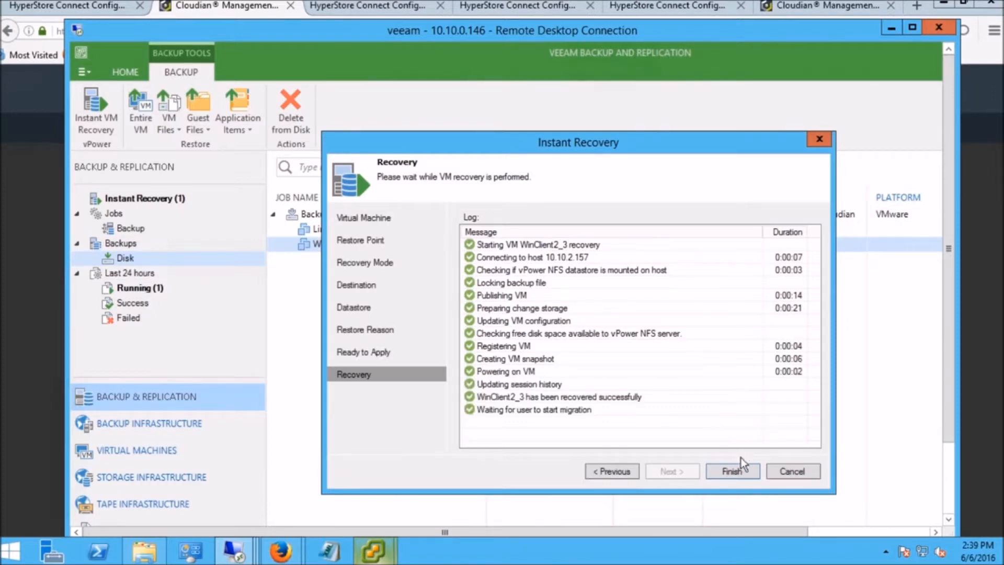
# Close the recovery wizard and stop the running Instant VM Recovery session of WinClient2, confirming the stop
pyautogui.click(791, 471)
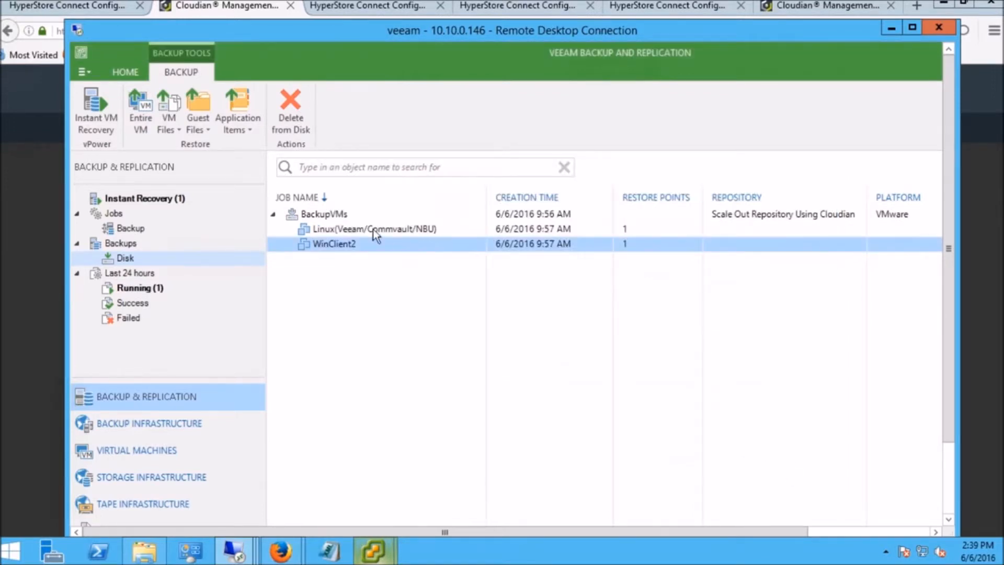
pyautogui.click(157, 287)
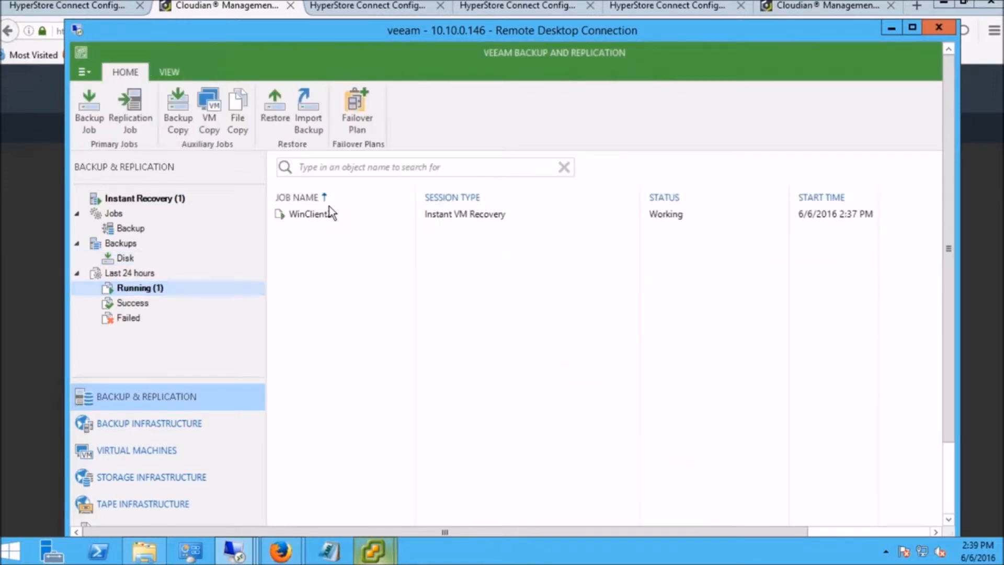
pyautogui.click(335, 215)
pyautogui.rightClick(334, 216)
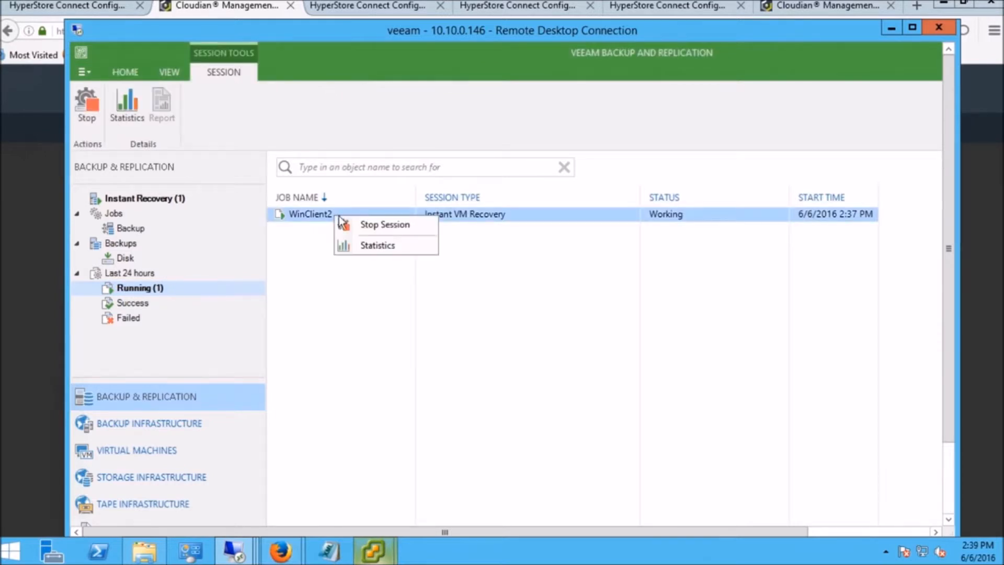
pyautogui.click(401, 225)
pyautogui.click(596, 343)
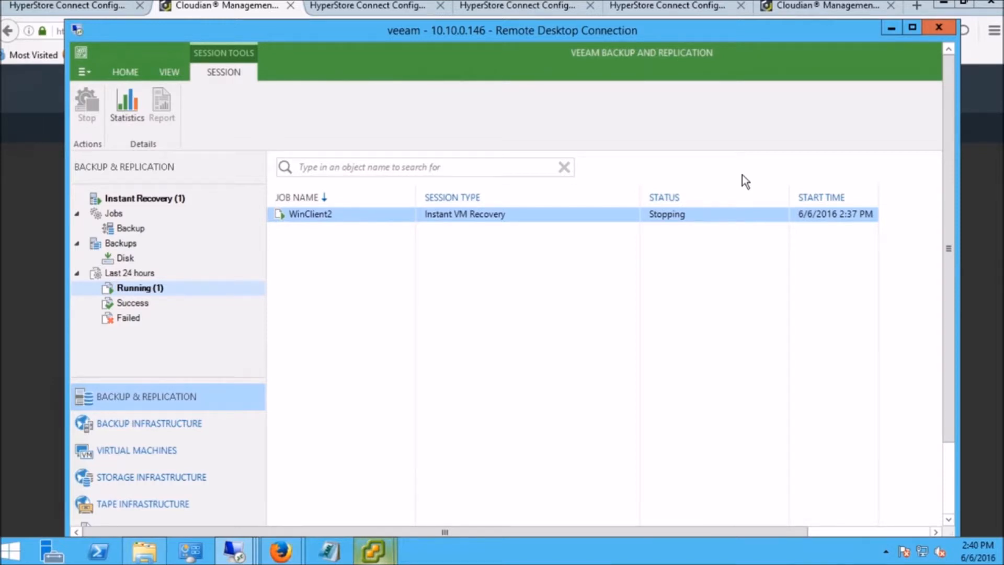
# Minimize the Veeam remote session and the browser, and switch to the WinClient remote desktop at 10.10.2.19
pyautogui.click(892, 28)
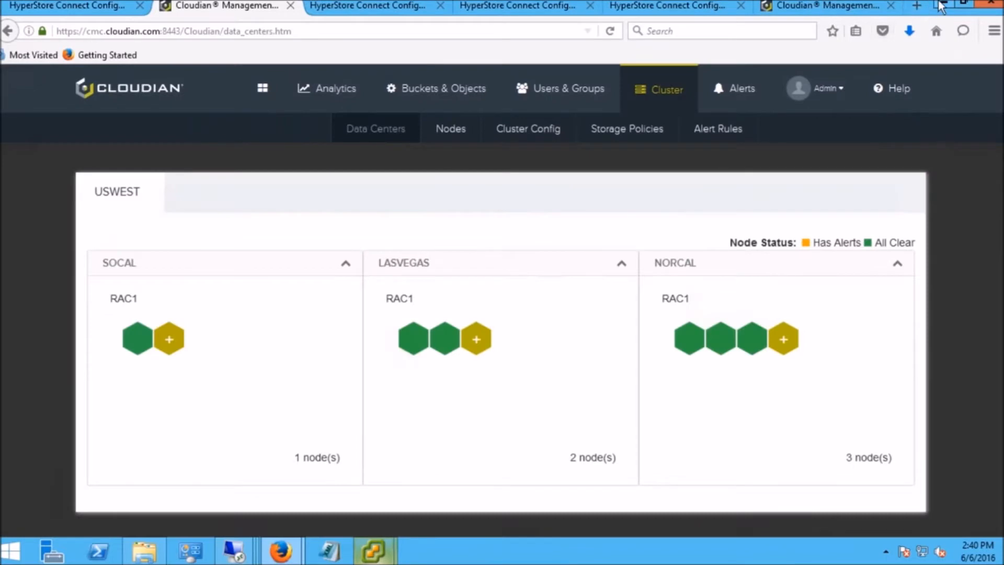
pyautogui.click(944, 3)
pyautogui.moveTo(233, 547)
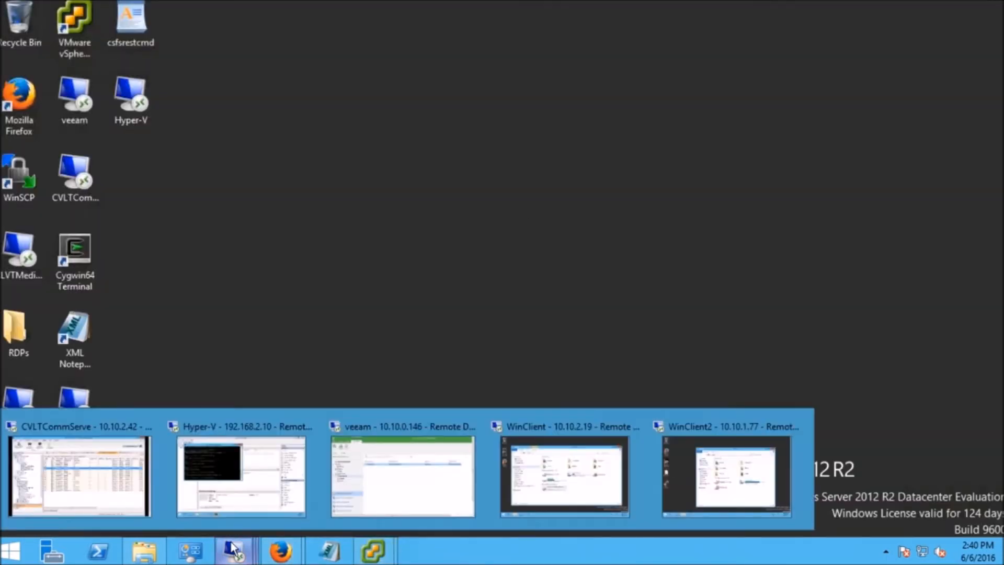
pyautogui.click(539, 478)
pyautogui.click(540, 4)
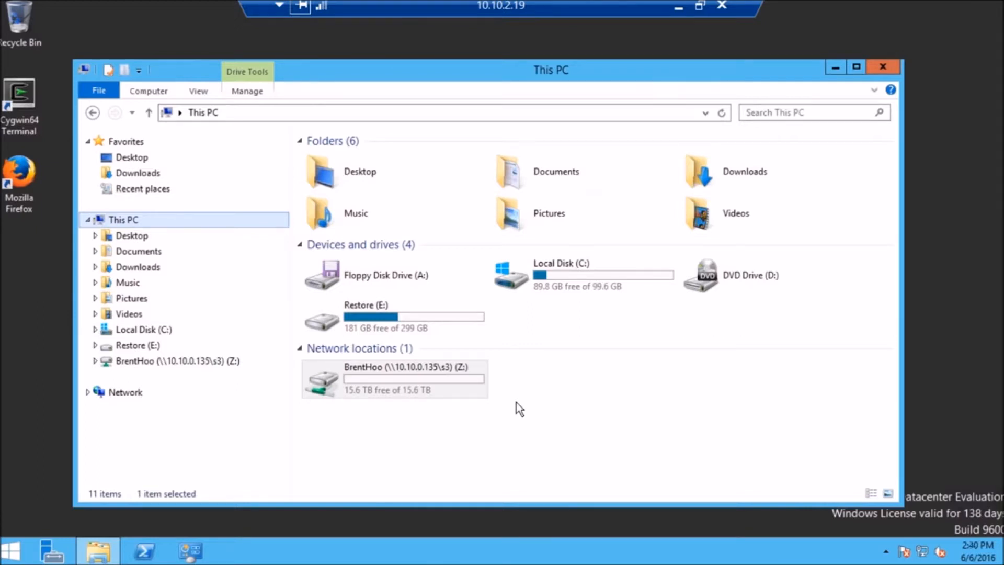
# Copy the file mclandseaair.mp4 from the RestoreEC\Data folder on the Restore (E:) drive
pyautogui.doubleClick(406, 315)
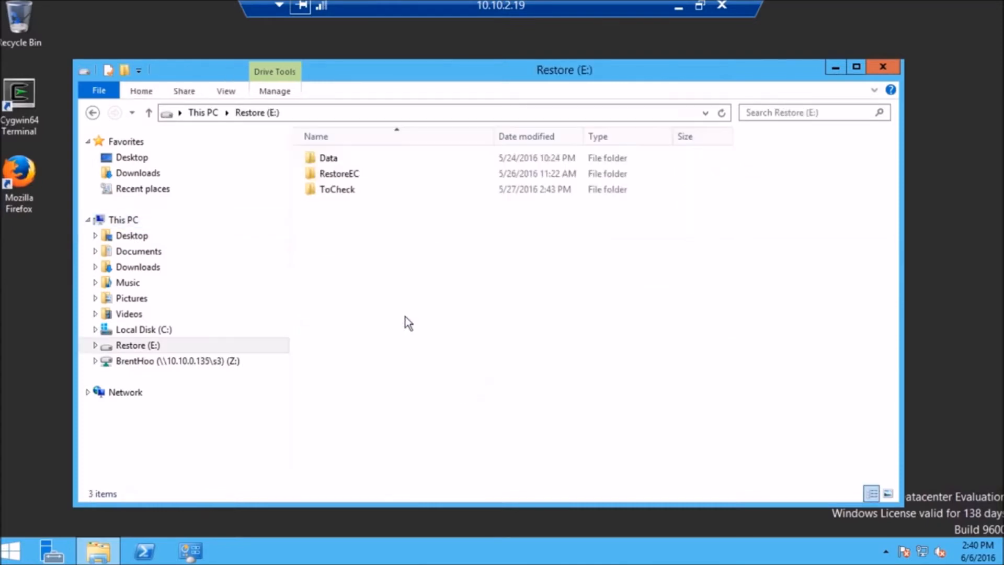
pyautogui.doubleClick(355, 175)
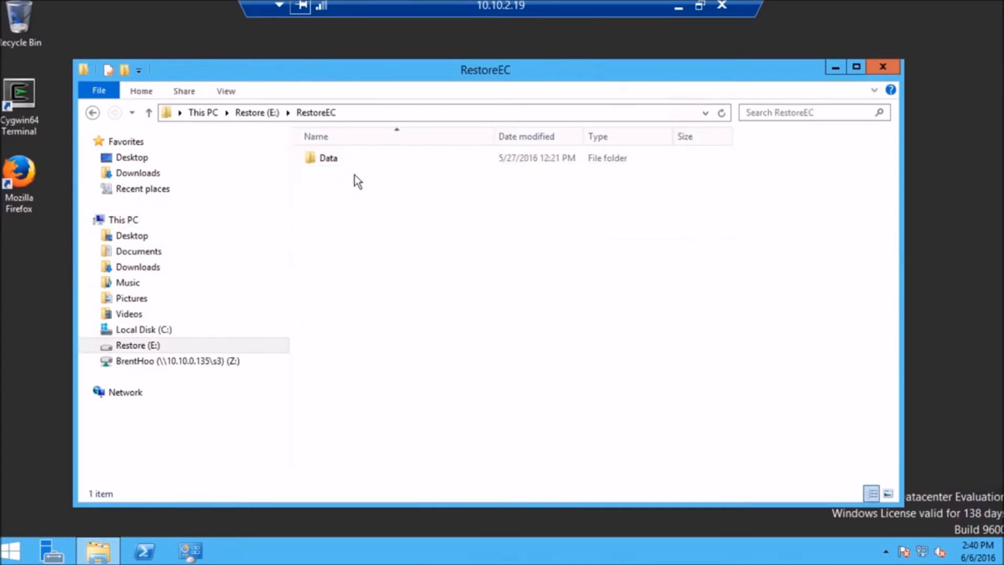
pyautogui.doubleClick(325, 158)
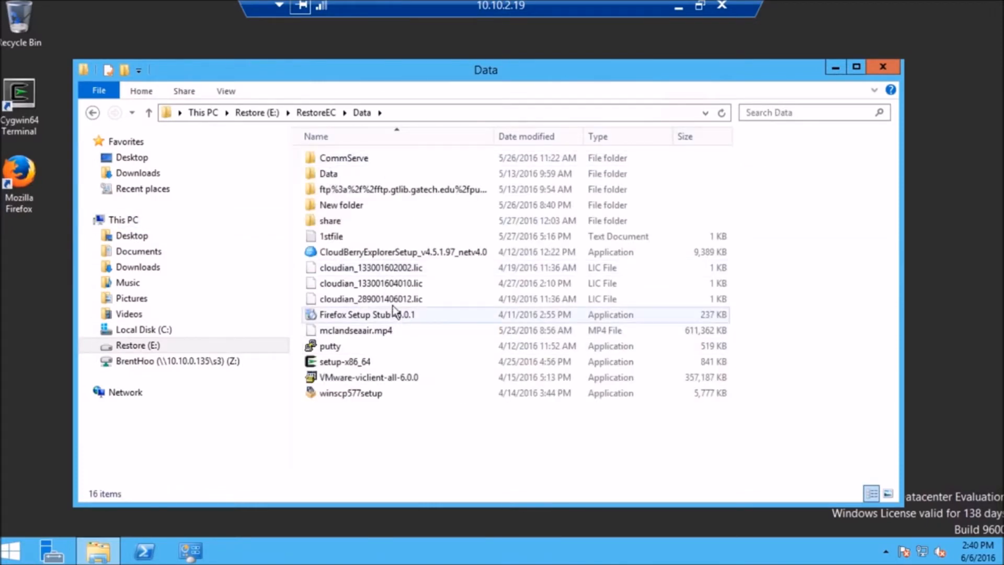
pyautogui.rightClick(365, 331)
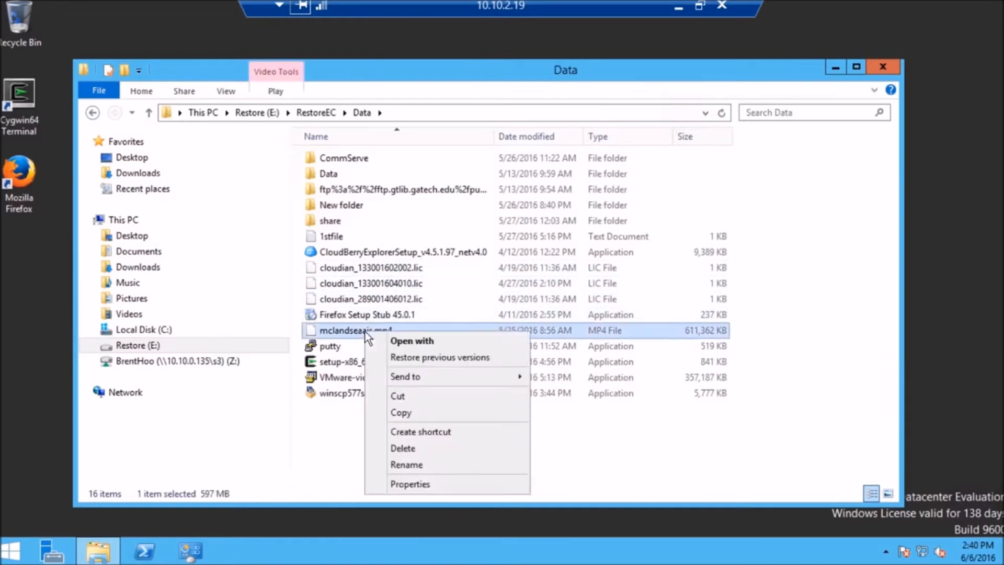
pyautogui.click(422, 409)
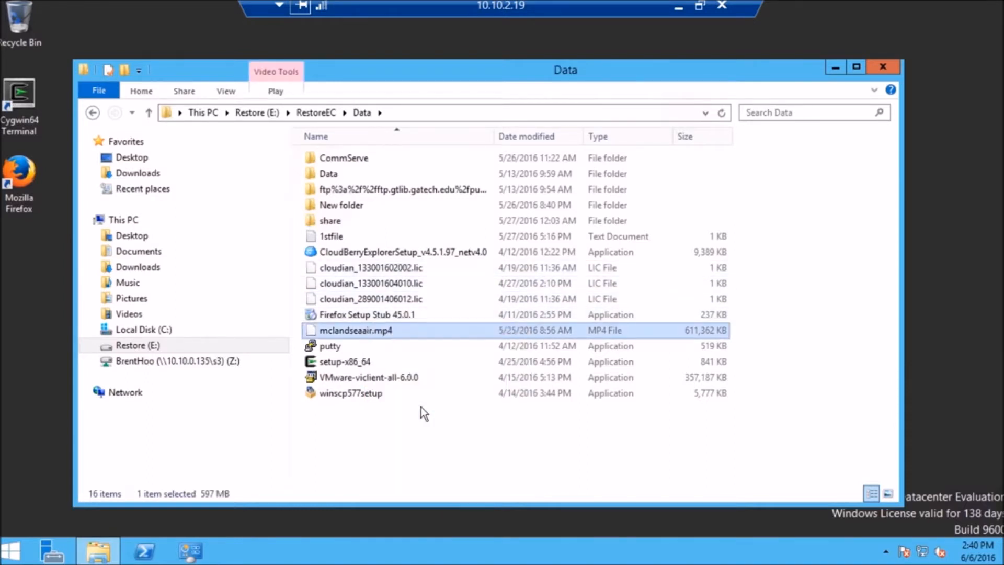
pyautogui.rightClick(394, 331)
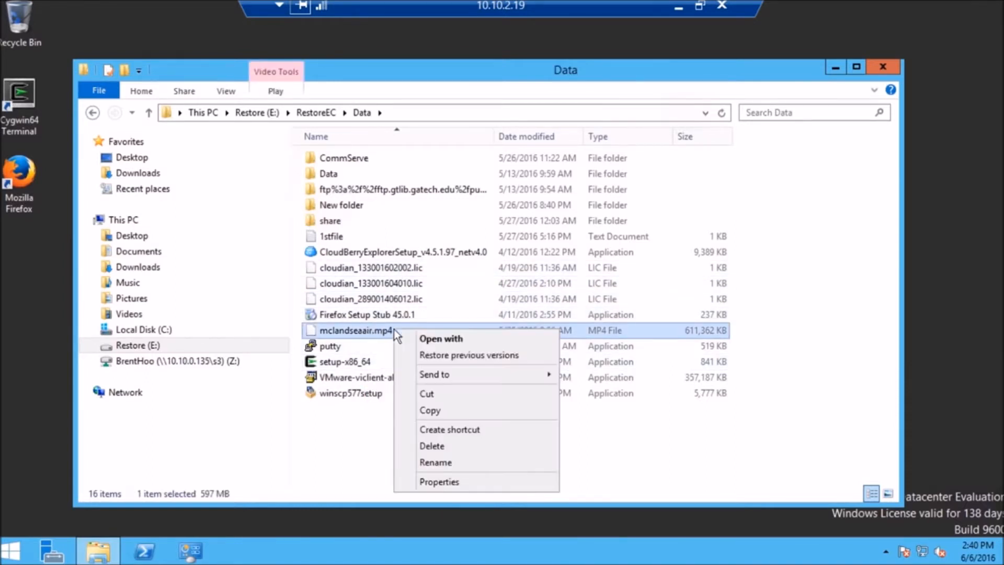
pyautogui.click(430, 410)
# Paste the copied video file into the mapped network share \\10.10.0.135\s3 (Z:)
pyautogui.click(228, 363)
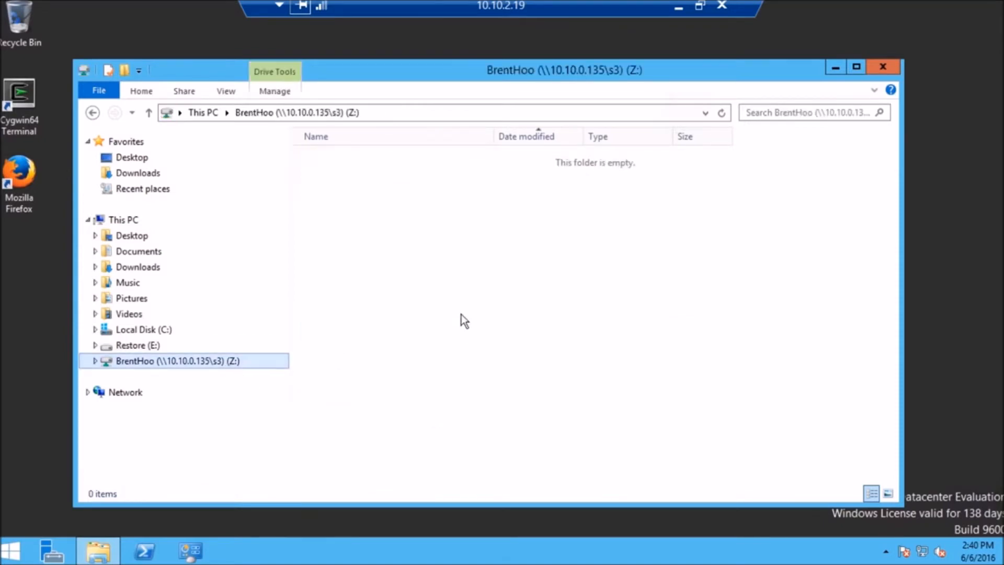
pyautogui.click(413, 263)
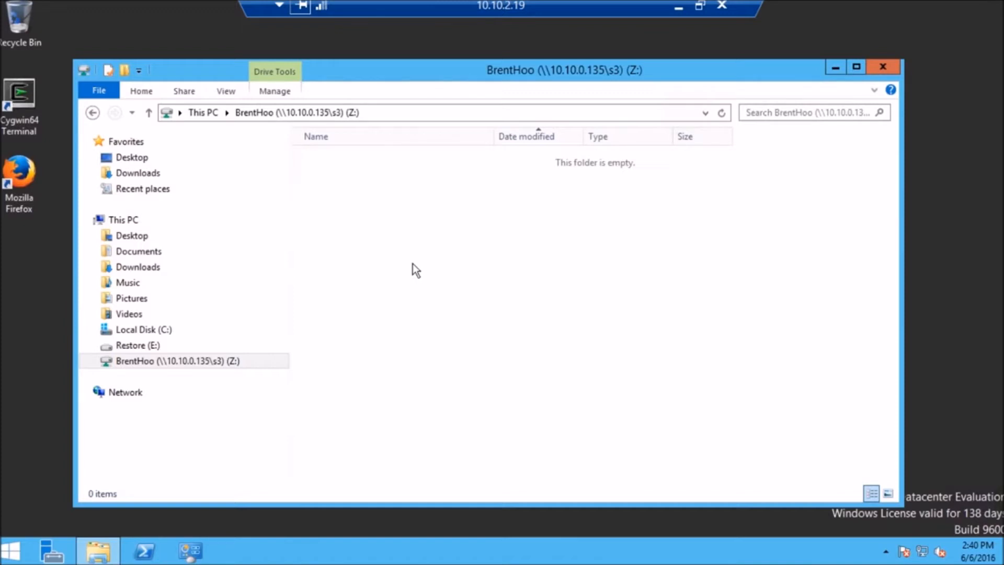
pyautogui.rightClick(413, 263)
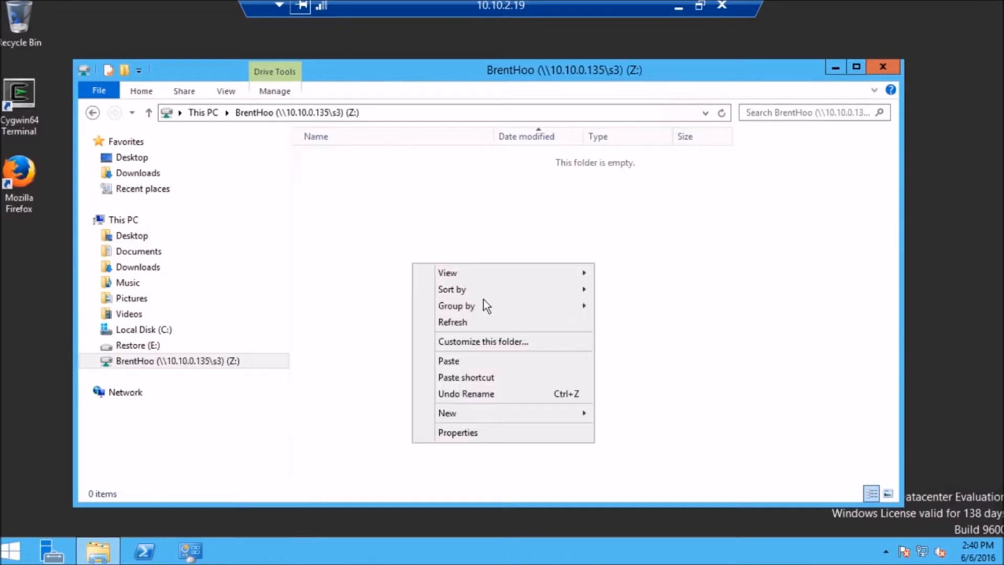
pyautogui.click(474, 361)
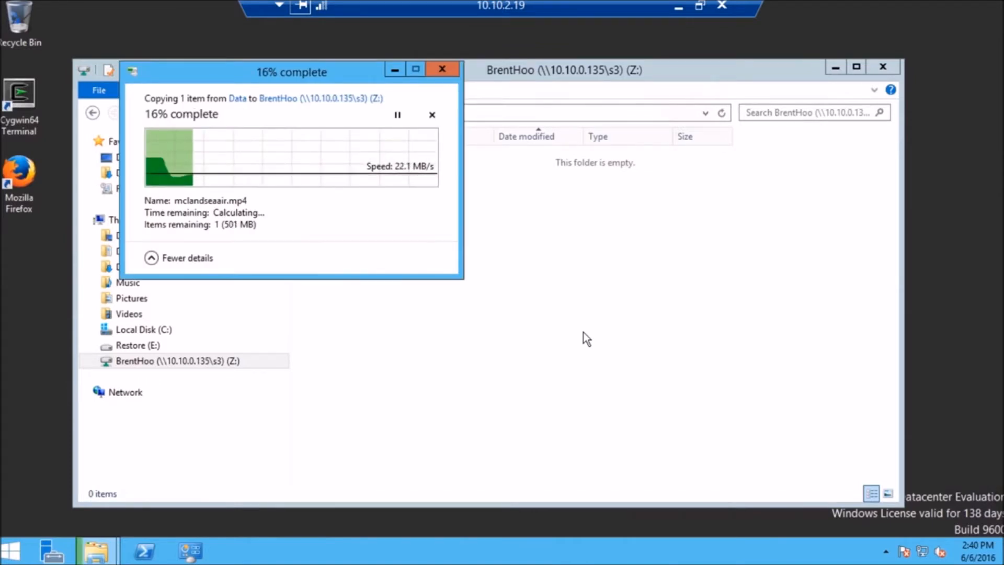
# Leave the WinClient session and switch to Firefox, showing the HyperStore Connect Cloud Collections page of 10.10.0.135
pyautogui.click(678, 9)
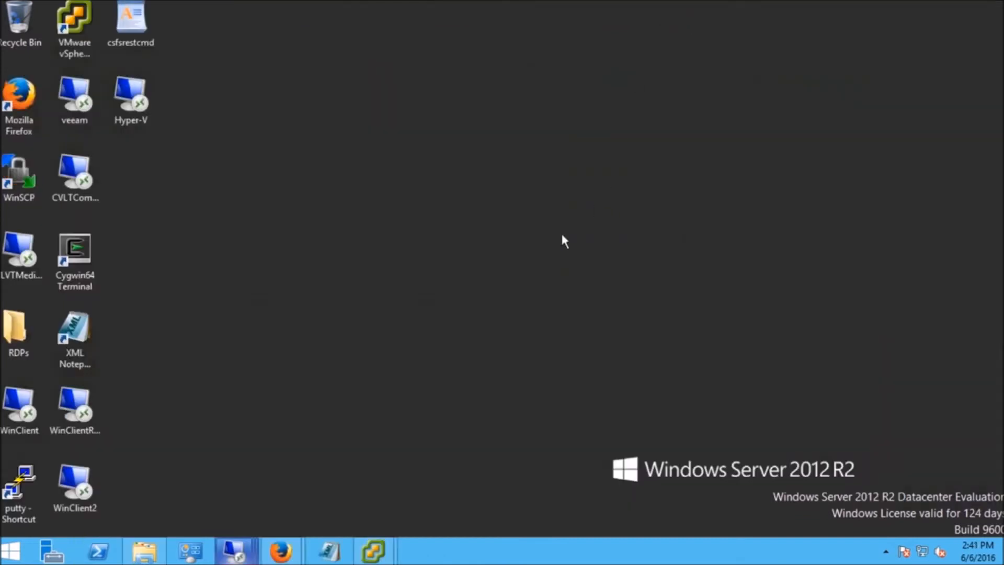
pyautogui.click(279, 552)
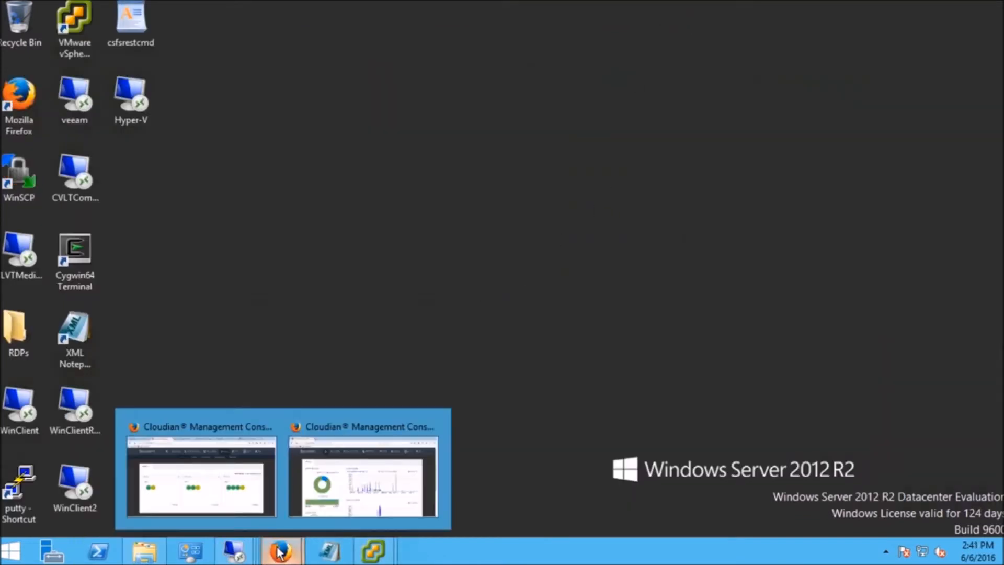
pyautogui.click(230, 495)
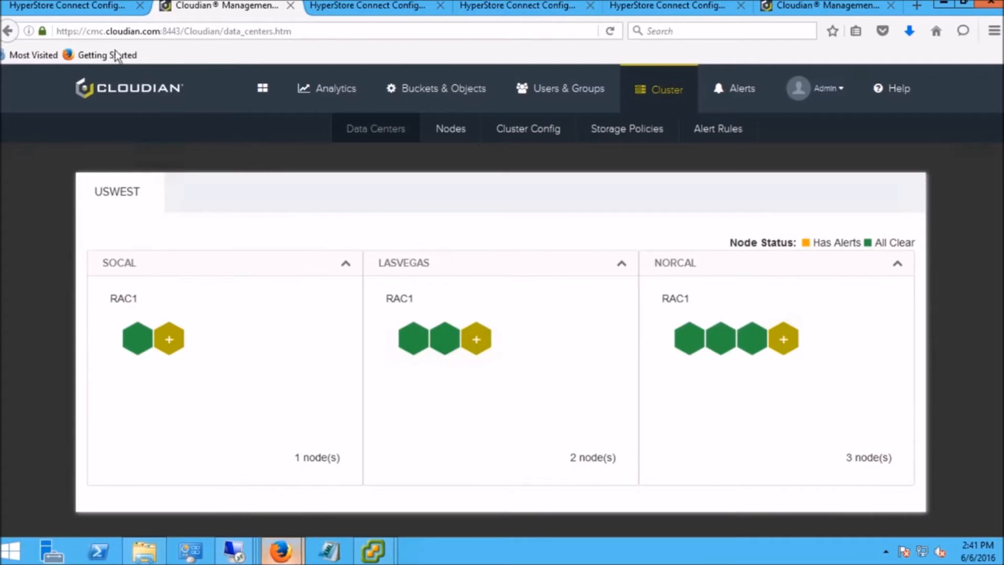
pyautogui.click(99, 7)
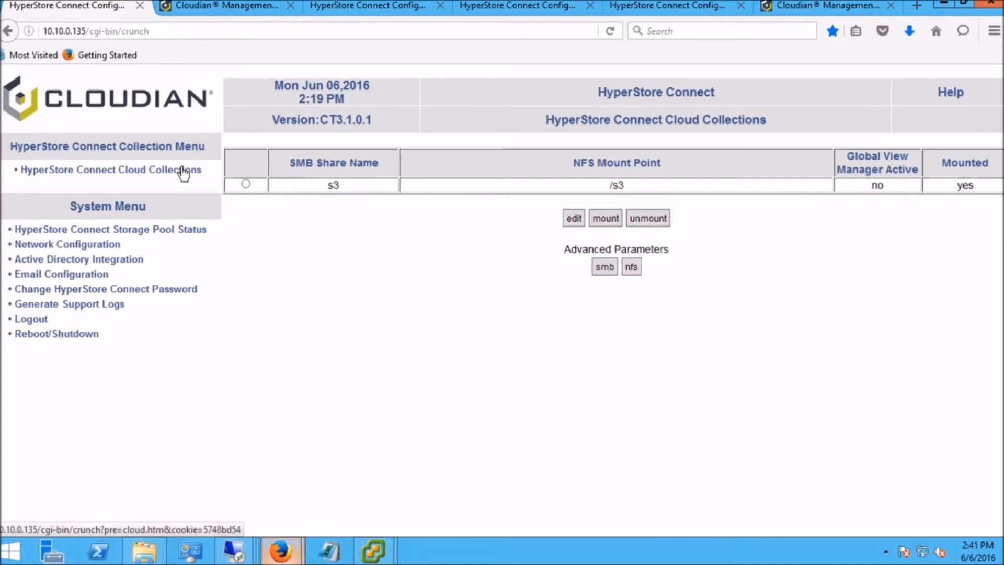
pyautogui.click(183, 173)
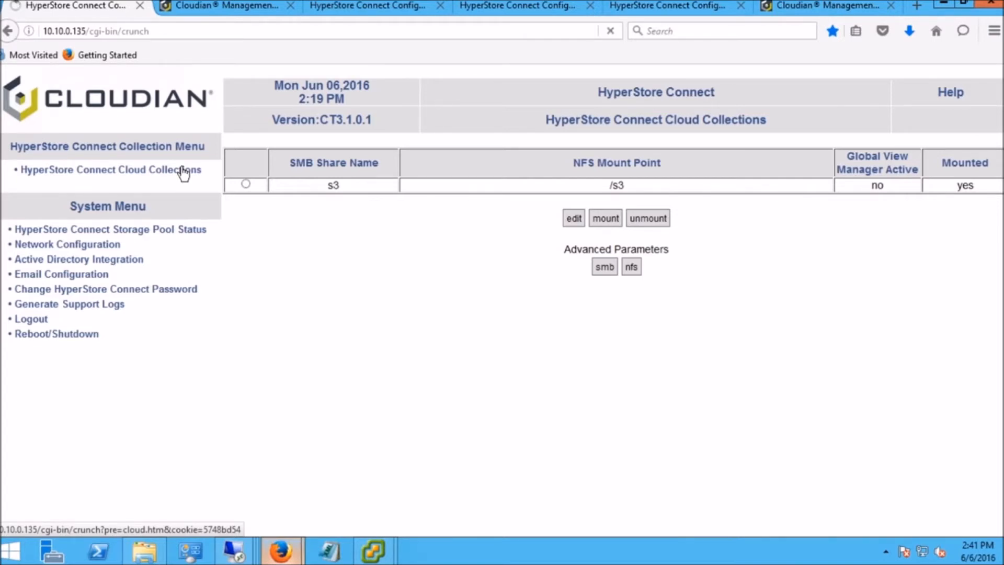
# Open the s3 collection's settings for editing and highlight its bucket name in the storage data settings
pyautogui.click(245, 184)
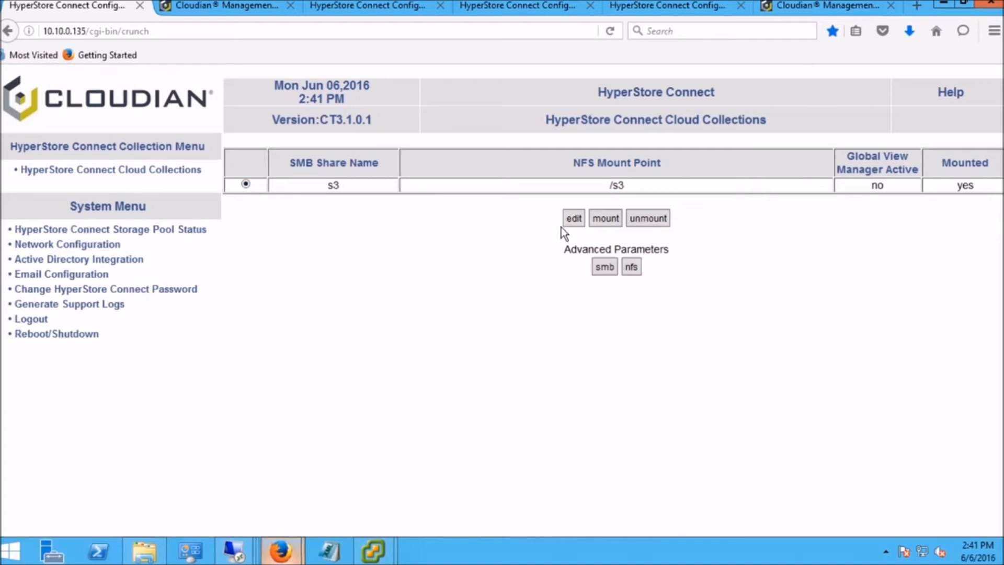
pyautogui.click(573, 219)
pyautogui.click(605, 304)
pyautogui.moveTo(605, 304); pyautogui.dragTo(527, 305)
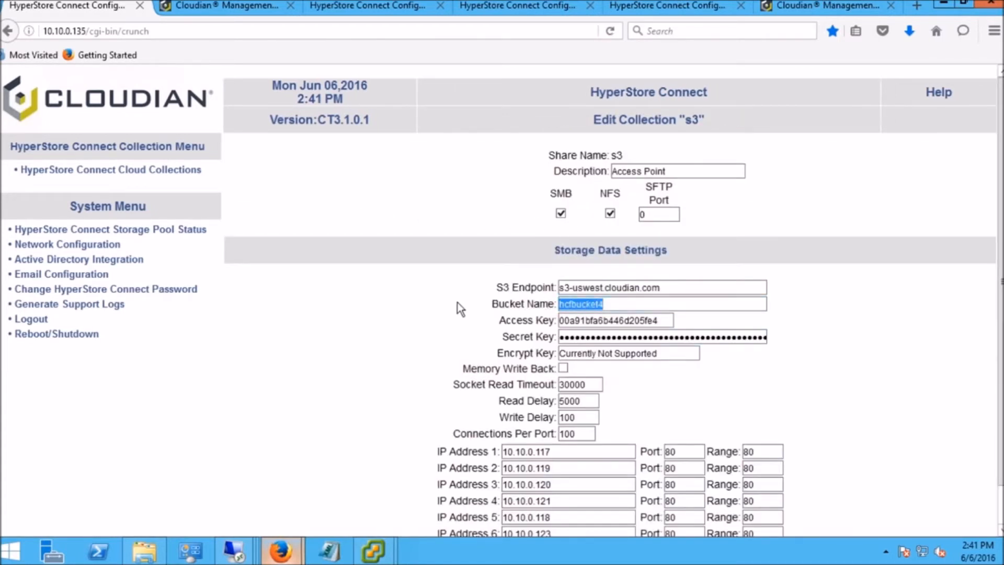